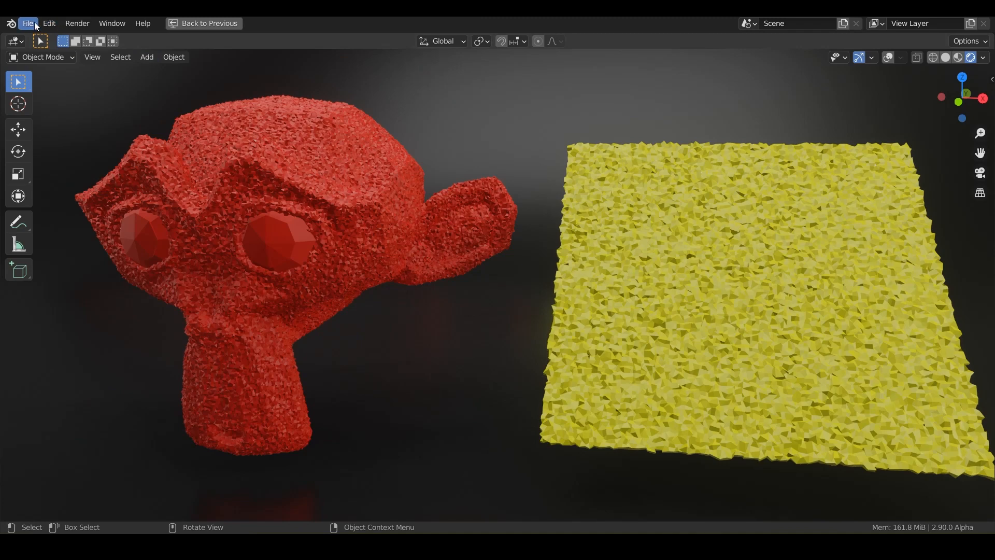
Save the Suzanne scene as Randomize in the 17_Randomize folder
left_click(29, 24)
mouse_move(39, 39)
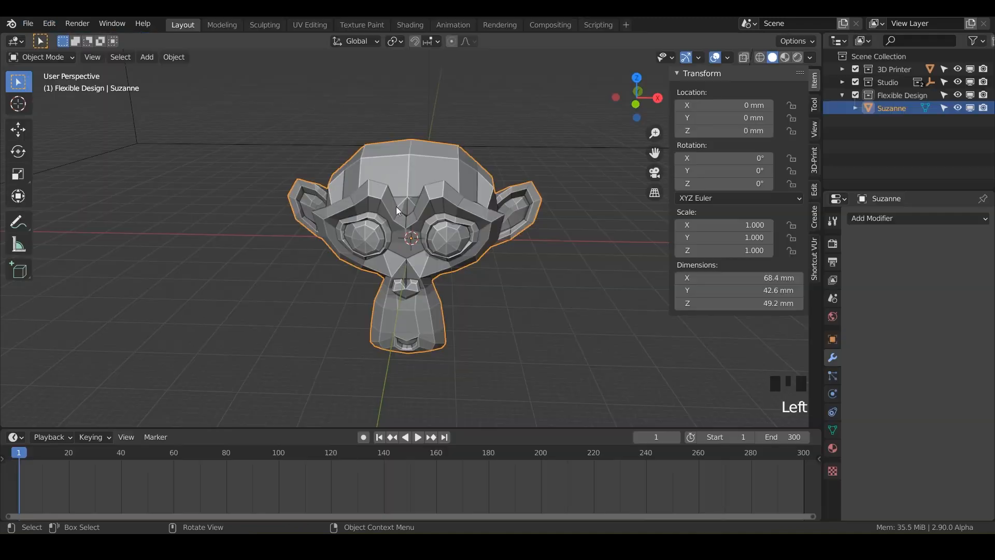
left_click(29, 24)
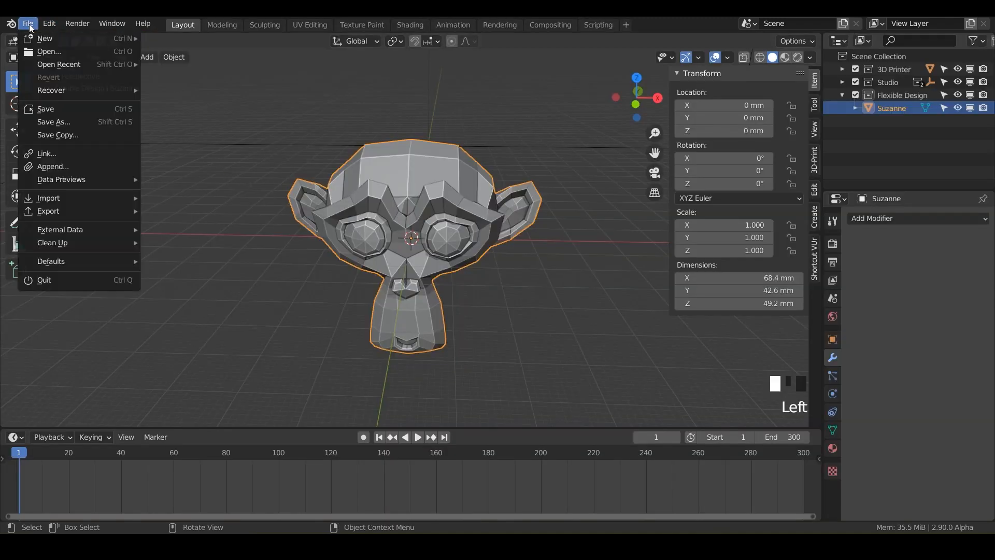
left_click(52, 122)
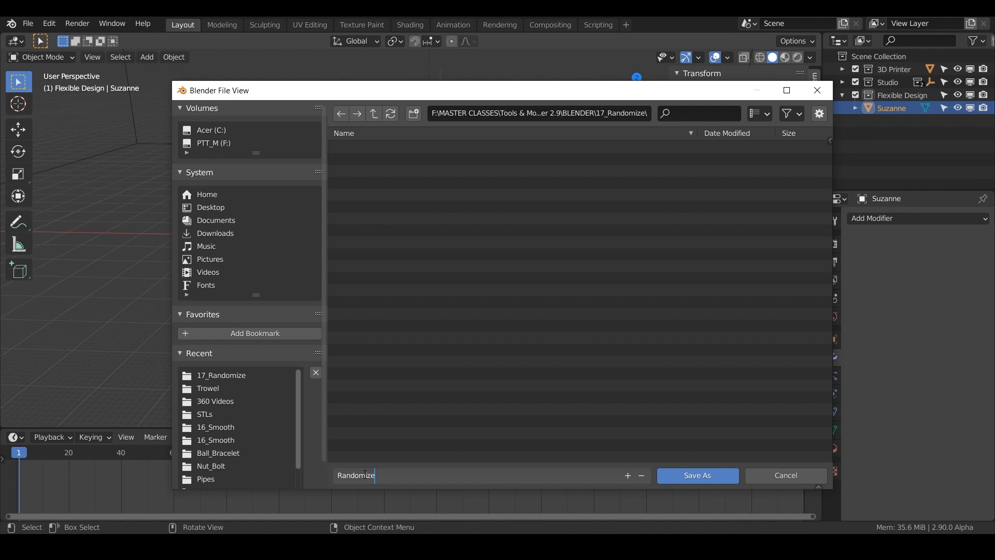
key("Return")
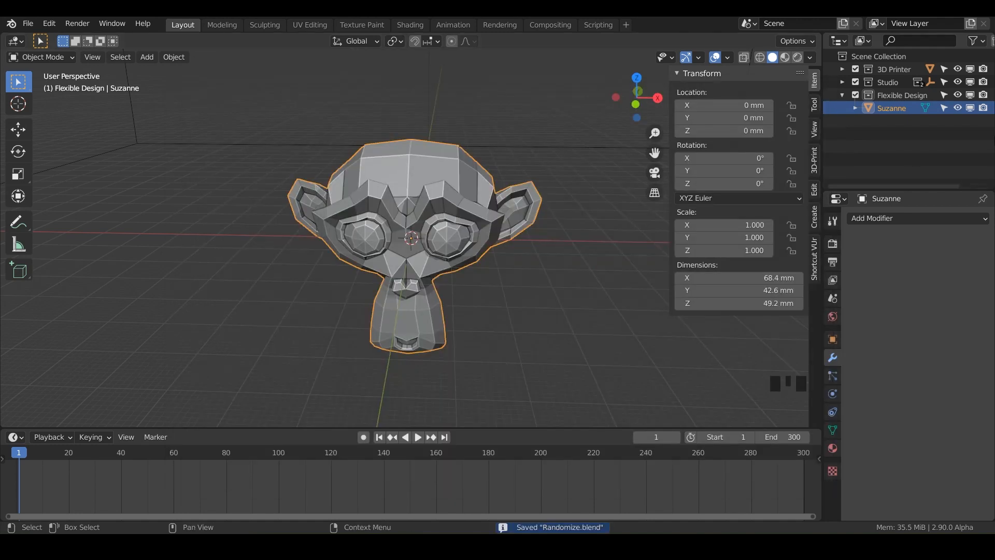
Hide Suzanne and add a plane with a size of 50 mm to the Flexible Design collection
left_click(958, 107)
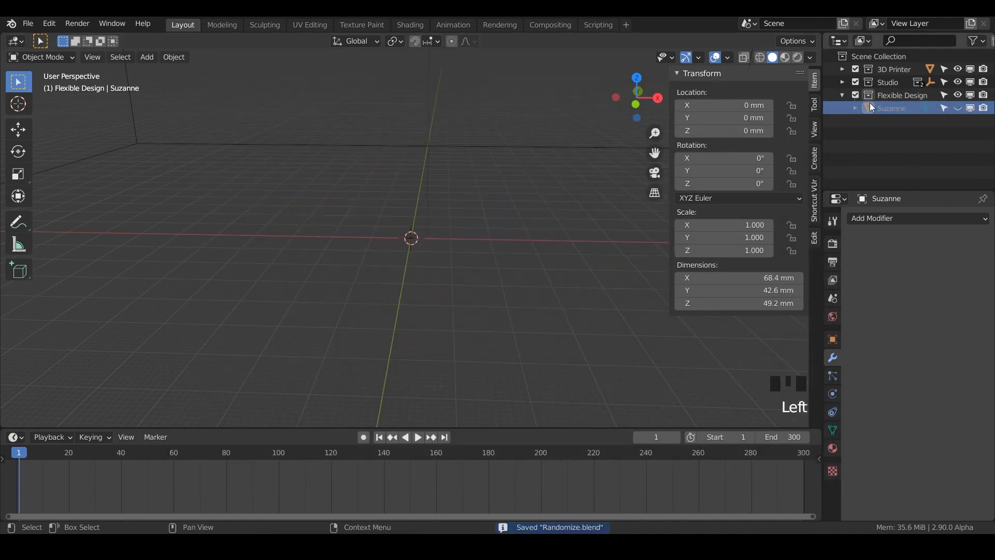
left_click(888, 96)
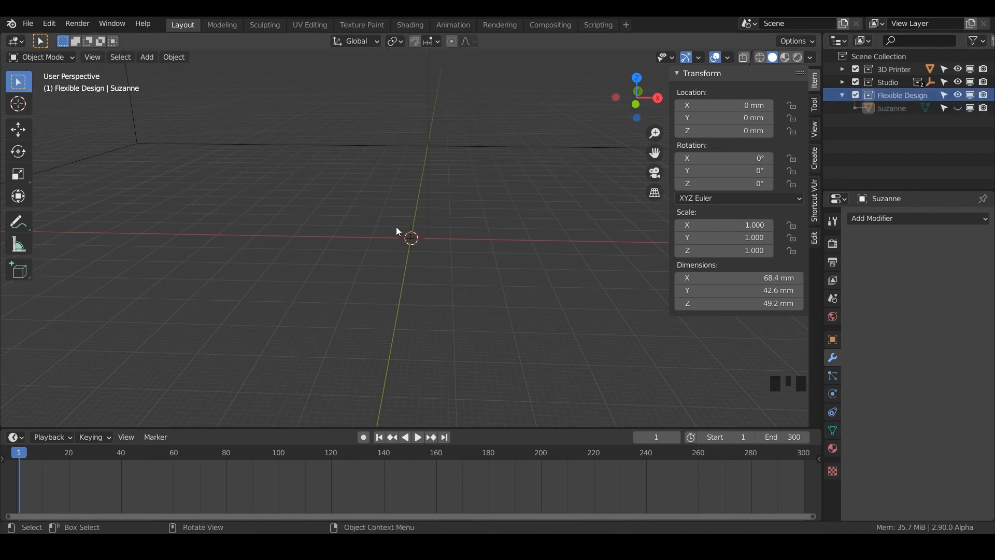
key("shift+a")
mouse_move(445, 245)
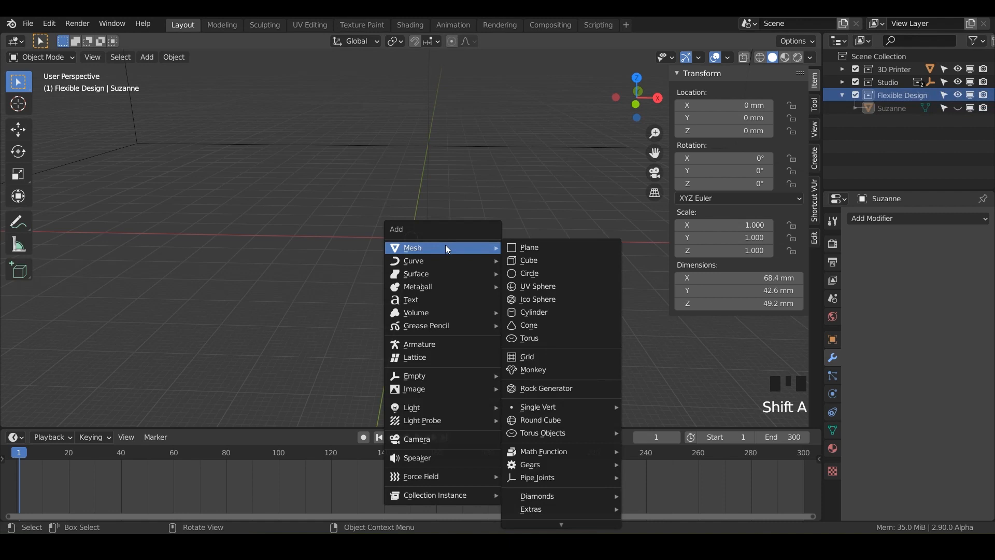
left_click(525, 253)
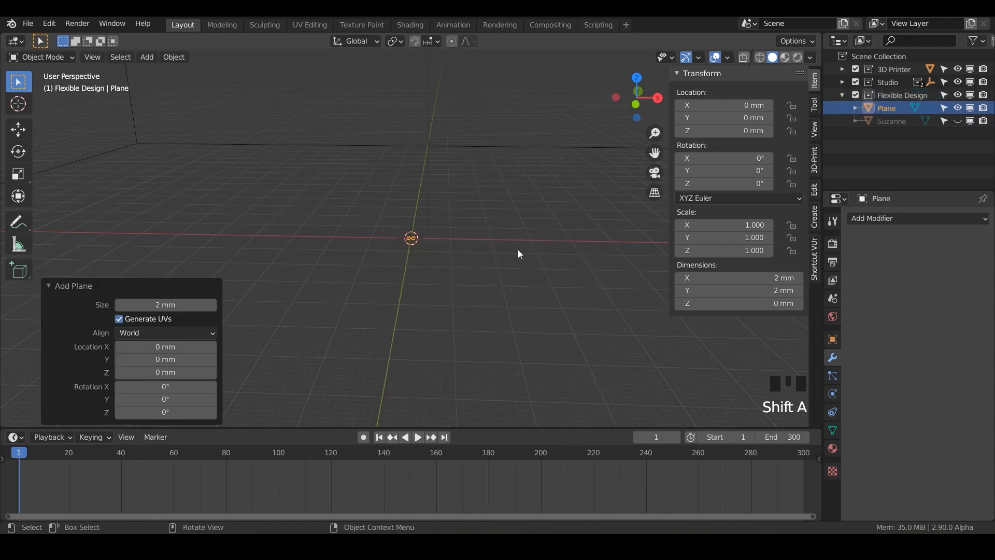
left_click(162, 305)
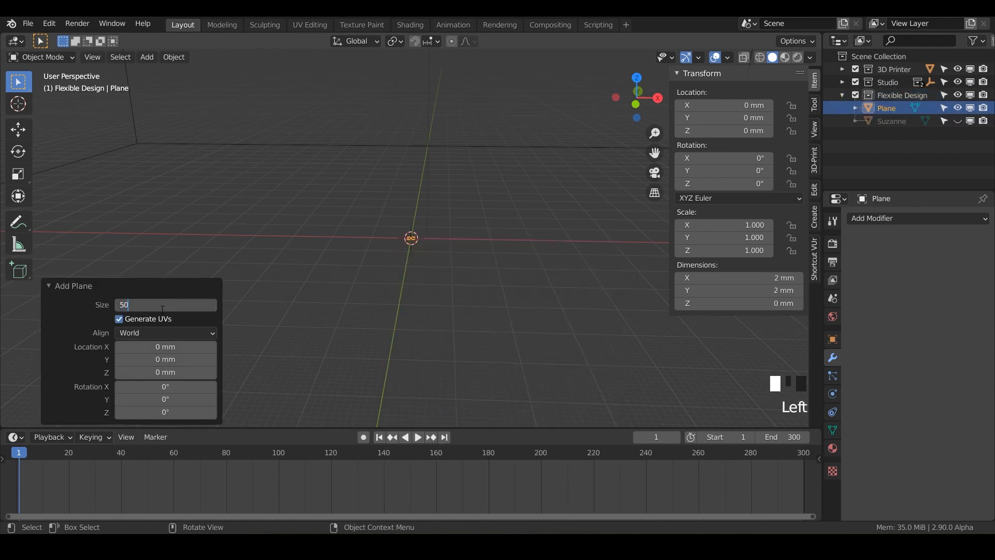
type("50")
key("Return")
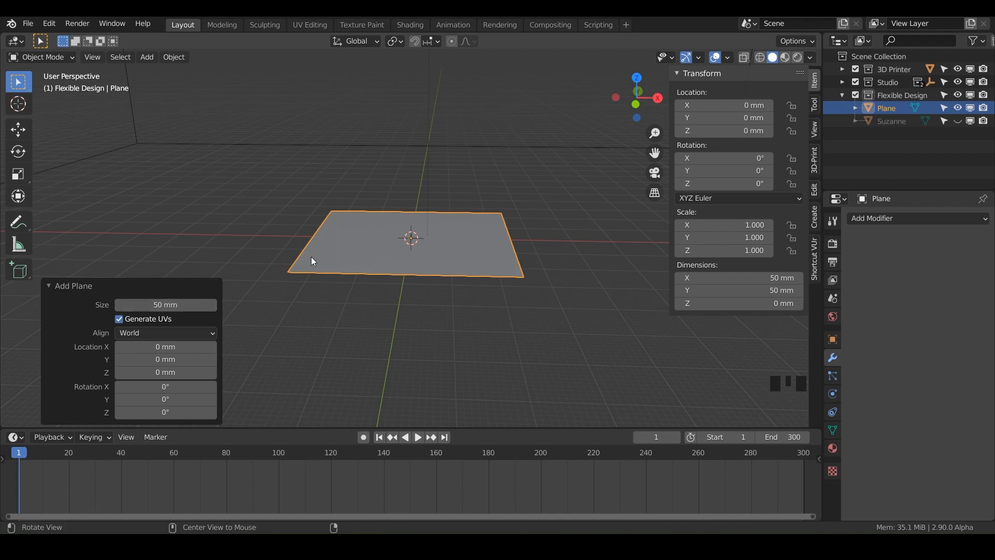
Put the plane into Edit Mode and try the Randomize tool on its single undivided face
middle_click_drag(311, 260, 319, 211)
scroll(296, 275, "up", 4)
middle_click_drag(440, 208, 424, 236, "shift")
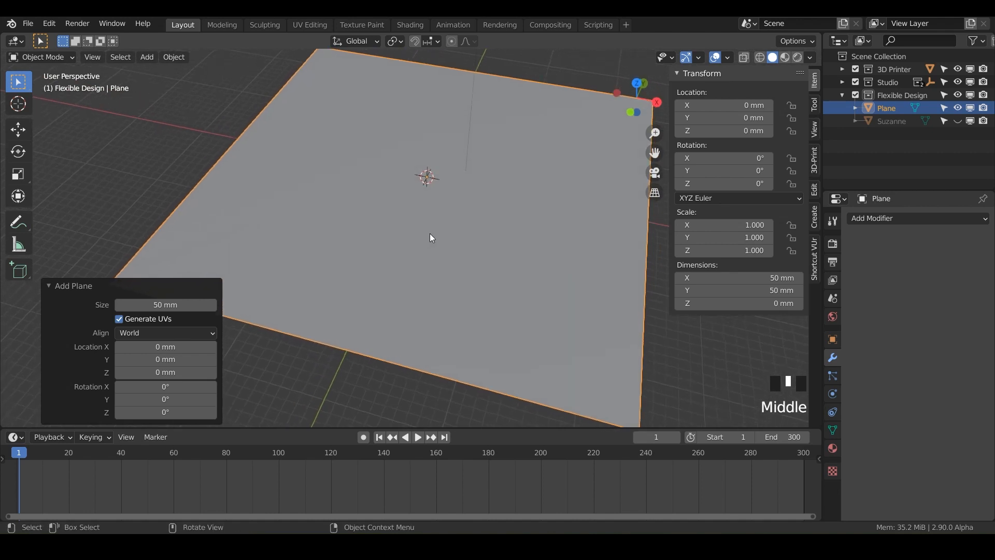
key("Tab")
middle_click_drag(430, 239, 464, 245, "shift")
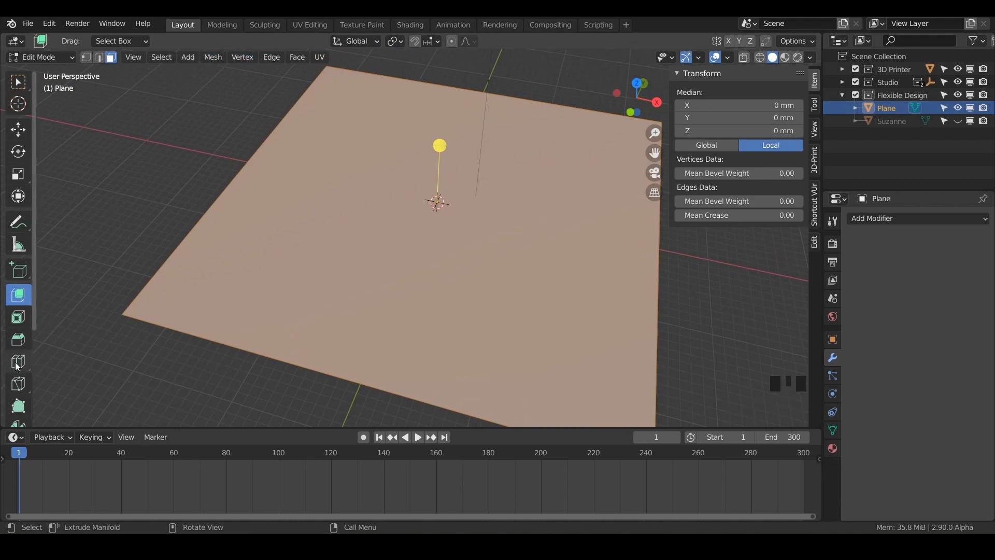
scroll(17, 367, "down", 3)
left_click_drag(17, 394, 102, 419)
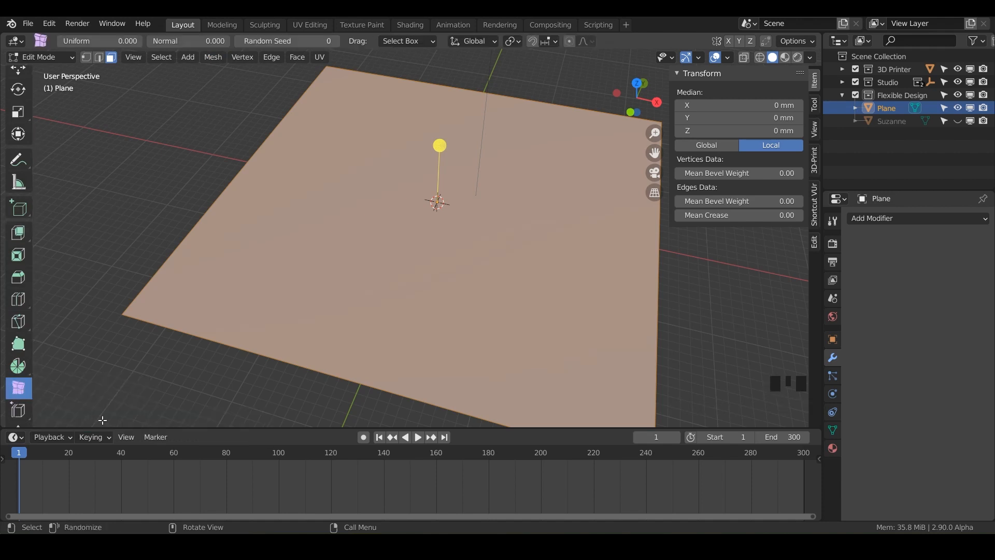
left_click_drag(438, 144, 463, 259)
key("ctrl+z")
Subdivide the plane with 100 cuts
left_click(269, 58)
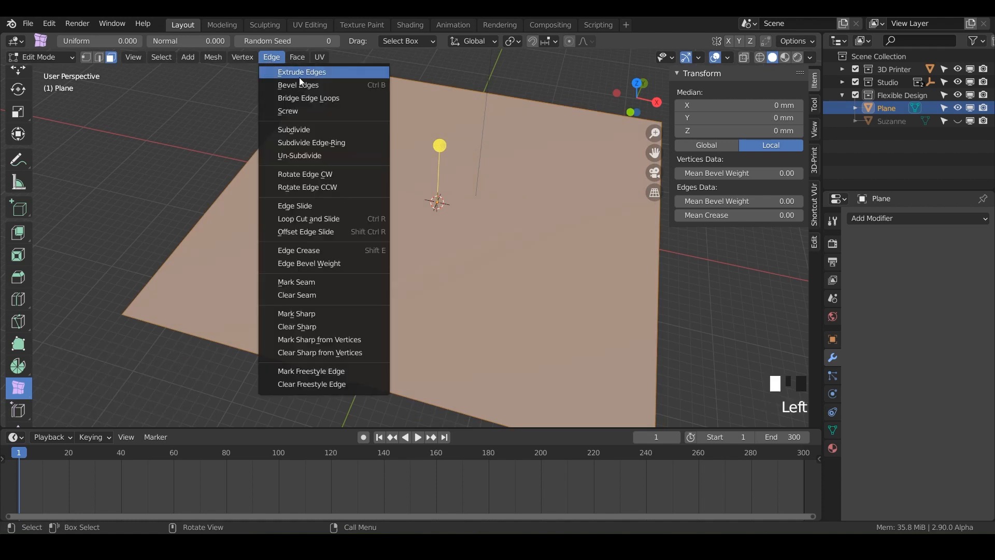
left_click(304, 130)
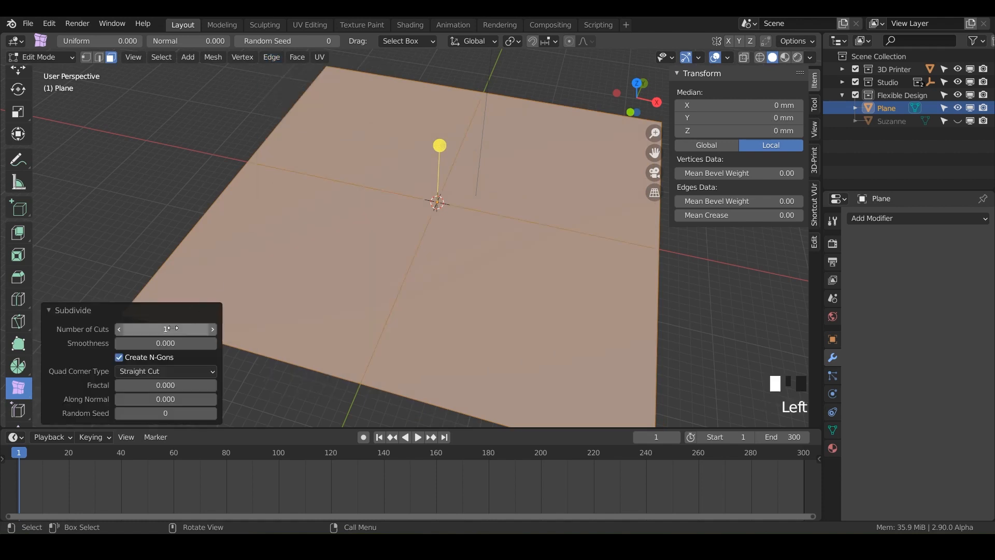
double_click(175, 328)
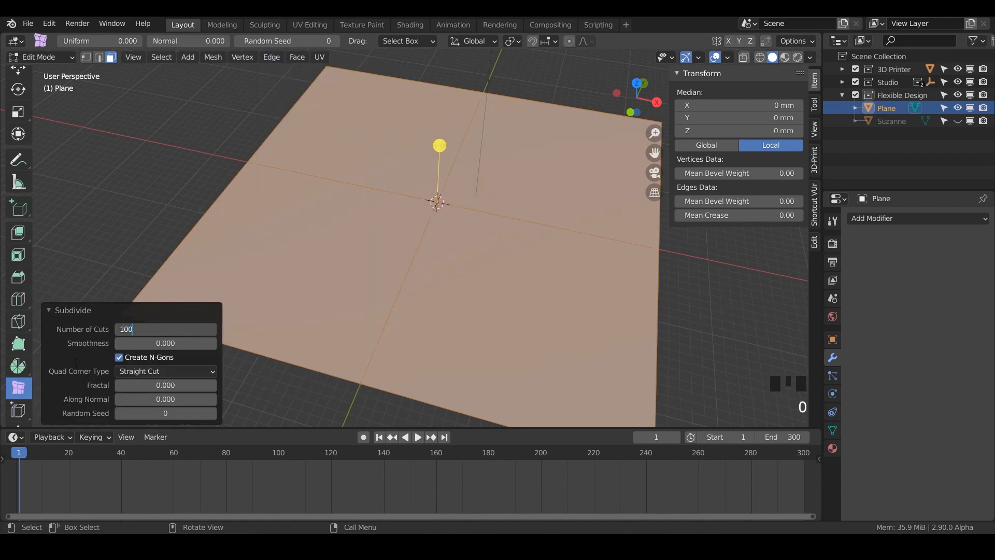
type("100")
key("Return")
Randomize the subdivided plane's vertices with an amount of 0.5 mm
middle_click_drag(486, 263, 472, 230)
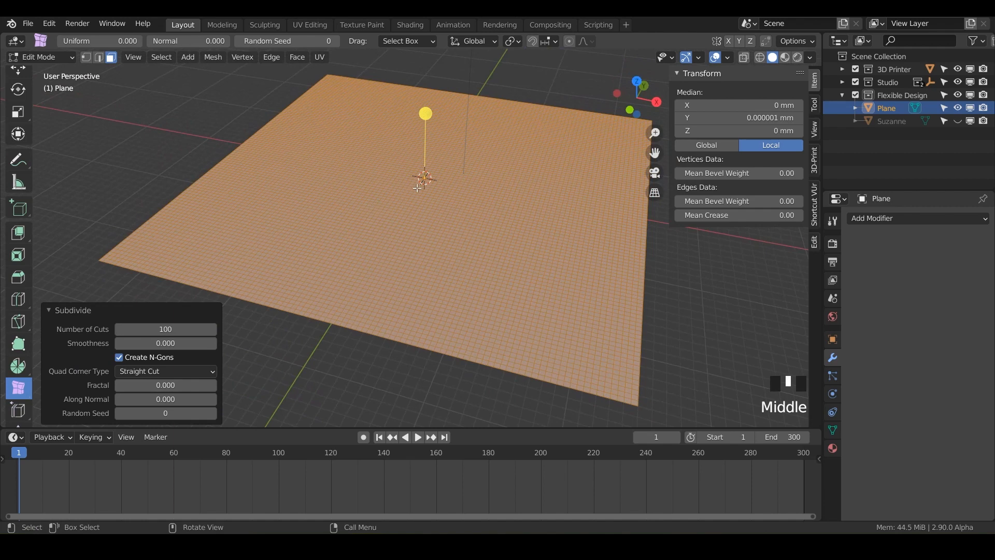
middle_click_drag(418, 186, 416, 167, "shift")
scroll(417, 169, "up", 6)
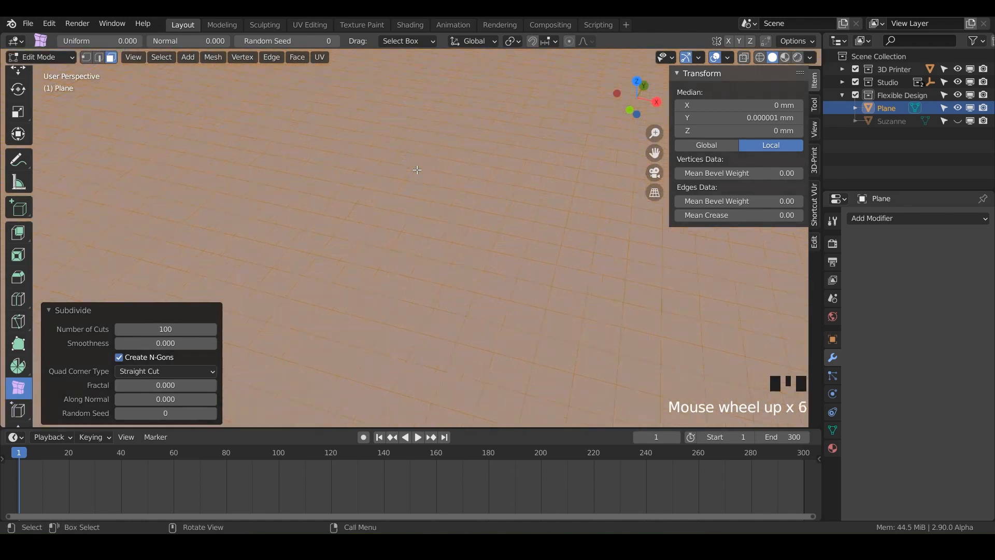
scroll(419, 278, "up", 2)
scroll(419, 278, "down", 11)
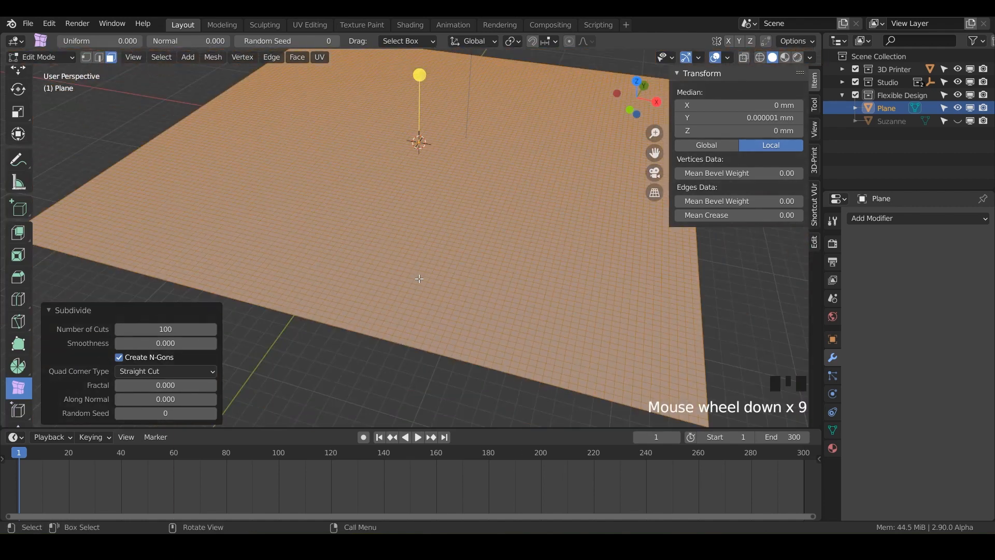
mouse_move(419, 278)
middle_mouse_down("shift")
mouse_move(428, 301)
mouse_move(420, 297)
middle_mouse_up("shift")
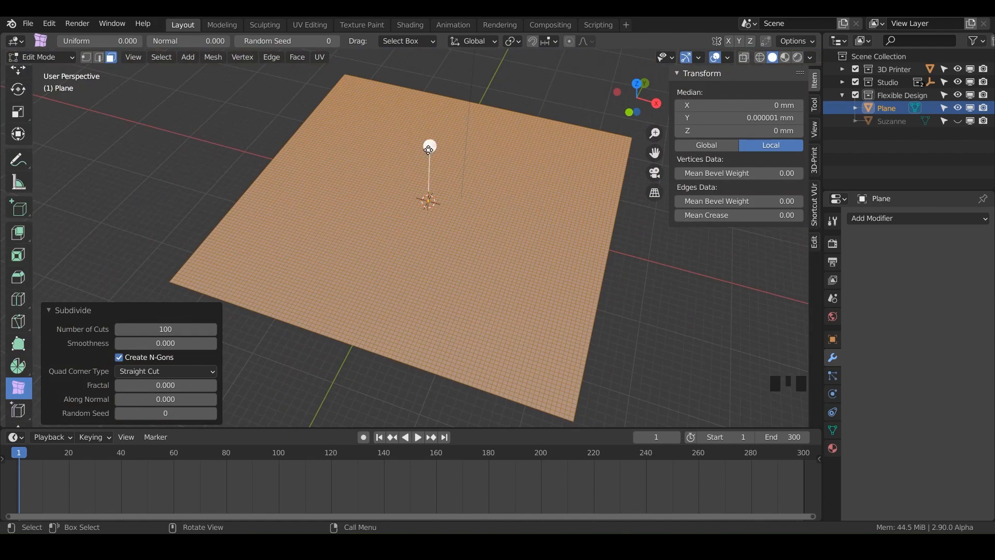
left_click_drag(428, 149, 433, 254)
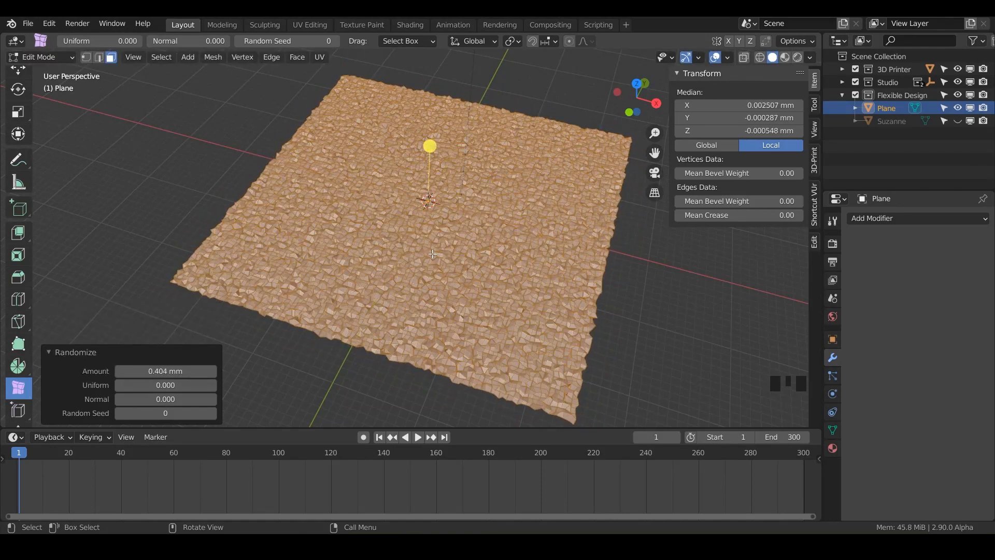
mouse_move(159, 371)
left_mouse_down()
mouse_move(182, 371)
mouse_move(150, 371)
mouse_move(164, 371)
left_mouse_up()
left_click(164, 371)
type(".5")
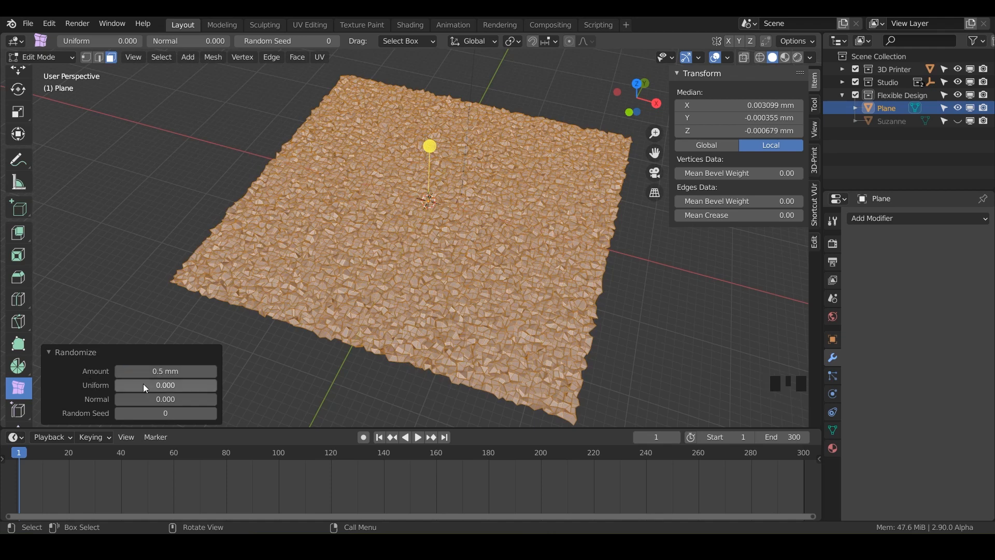
Try out the Randomize operation's Uniform, Normal and Random Seed settings and leave all three at 0
mouse_move(129, 386)
left_mouse_down()
mouse_move(181, 386)
mouse_move(116, 385)
left_mouse_up()
mouse_move(124, 400)
left_mouse_down()
mouse_move(215, 399)
mouse_move(116, 399)
left_mouse_up()
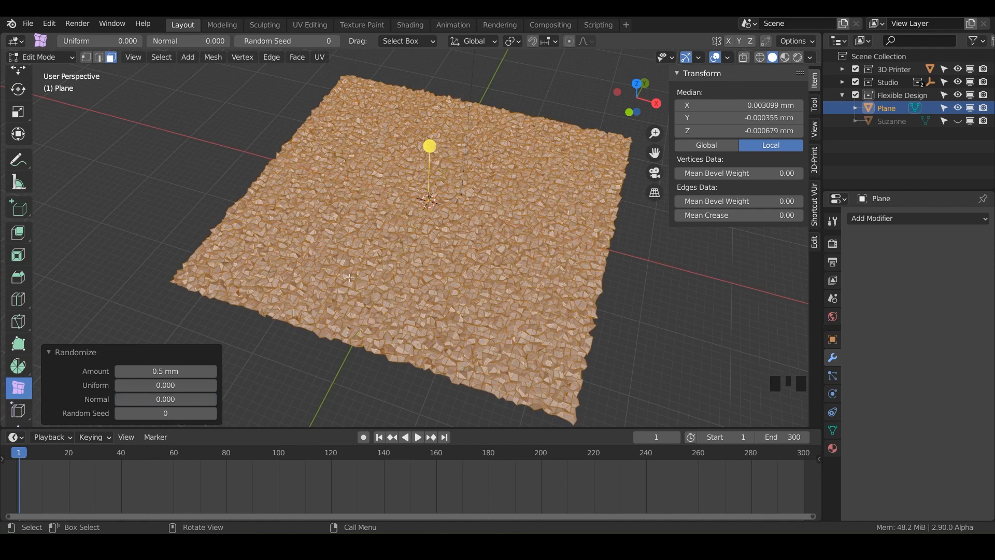
left_click(141, 414)
mouse_move(141, 418)
left_mouse_down()
mouse_move(309, 418)
mouse_move(159, 419)
left_mouse_up()
Run all 3D-Print checks on the randomized plane
scroll(401, 247, "up", 4)
middle_click_drag(492, 265, 406, 128)
scroll(466, 244, "down", 3)
left_click(815, 164)
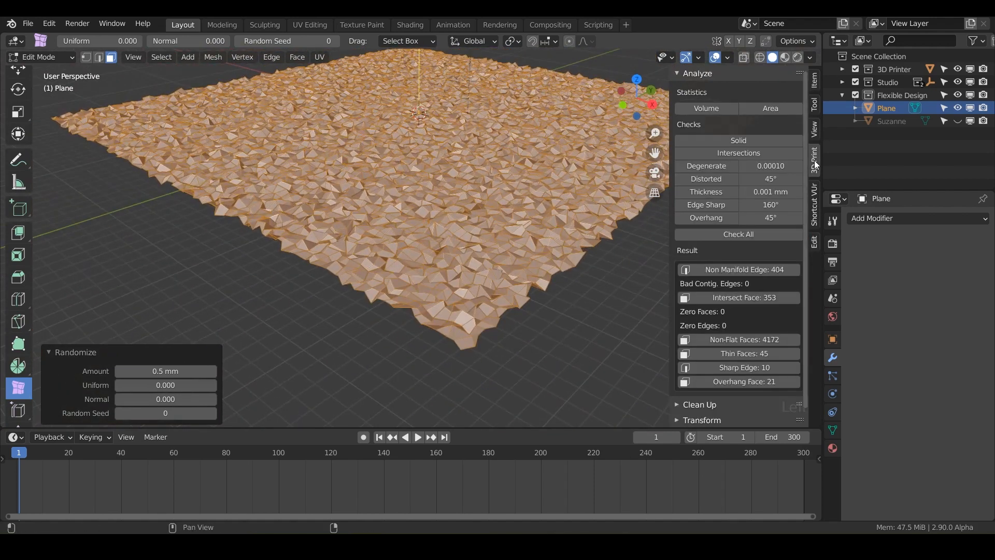
left_click(752, 237)
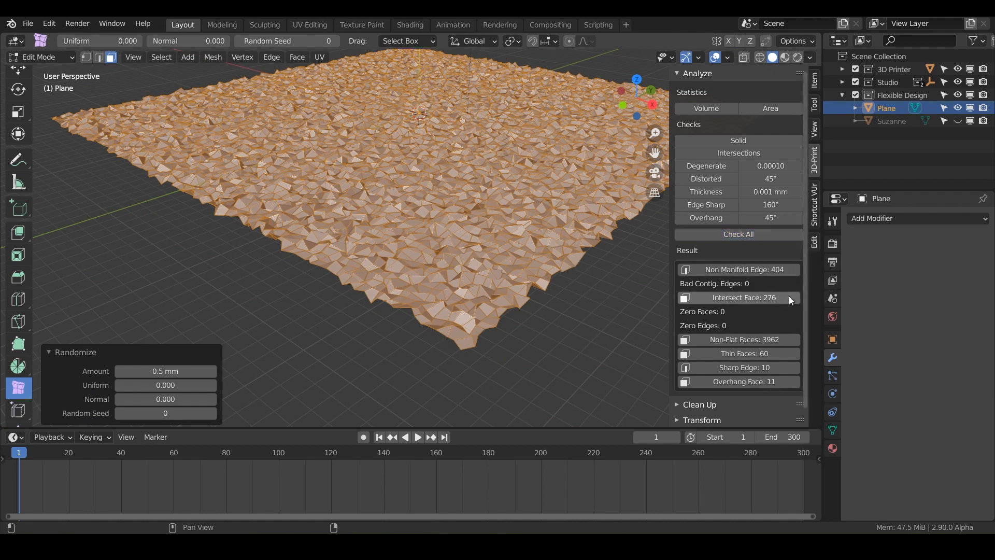
Select the plane's non-manifold border edges and extrude them about 0.89 mm downward along the global Z axis
left_click(745, 270)
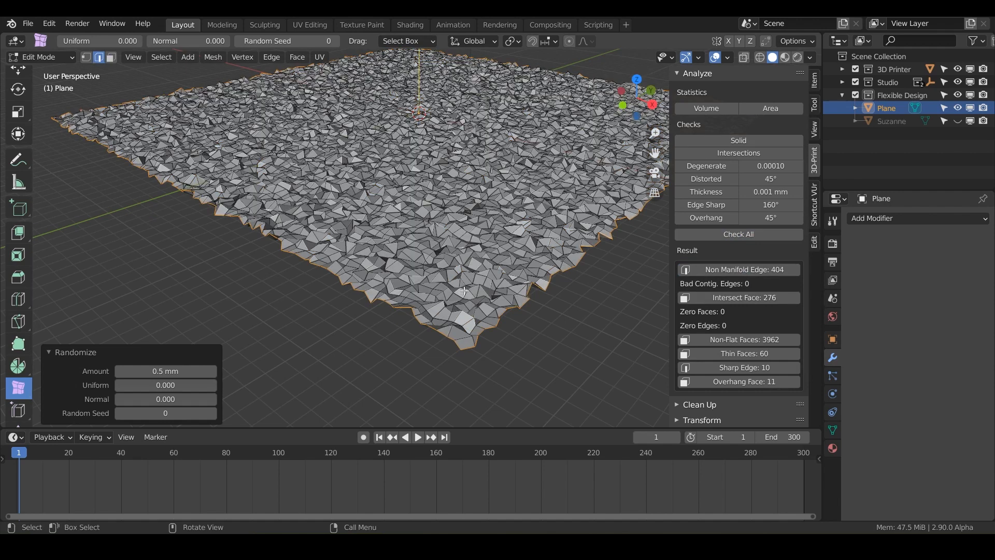
key("e")
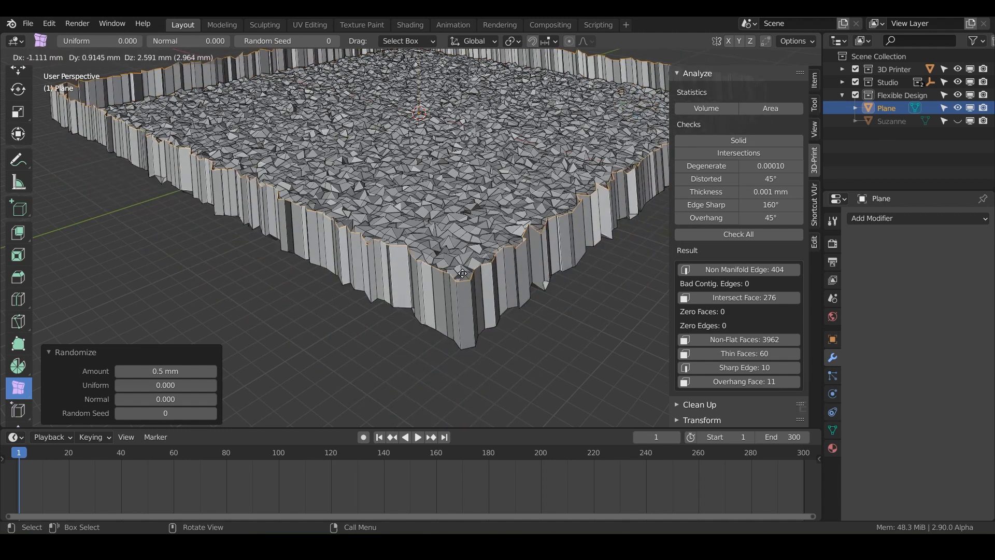
key("z")
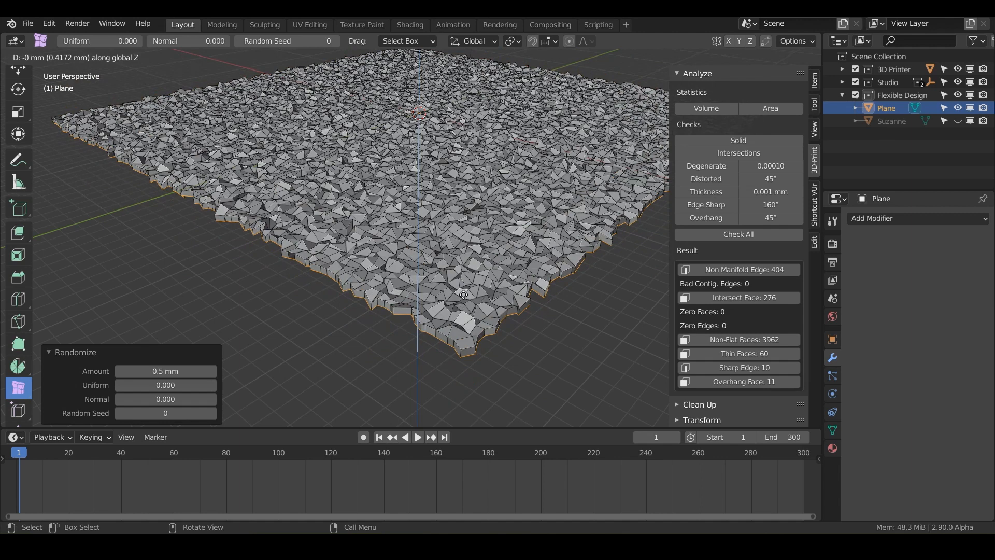
left_click(463, 300)
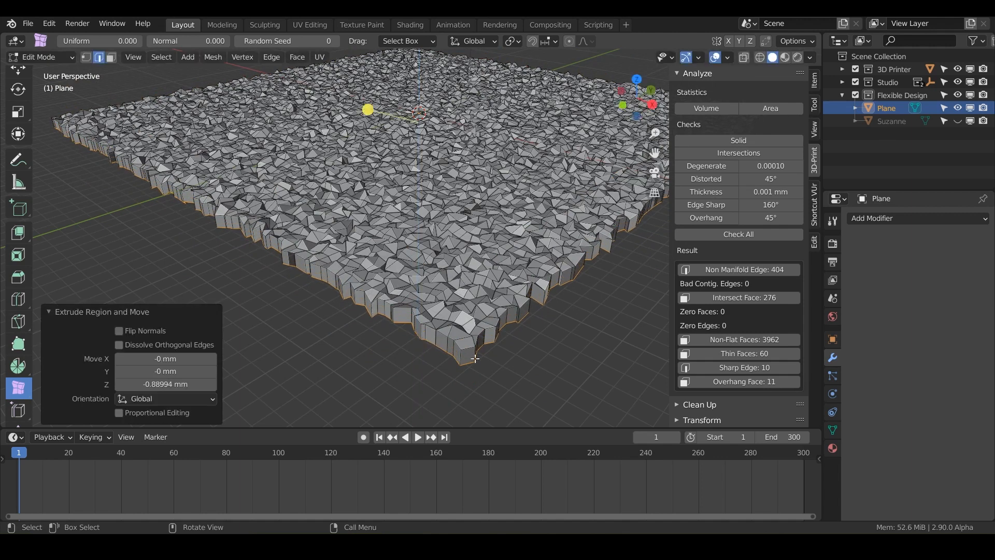
Flatten the extruded border edges by scaling them to 0 along the Z axis
key("s")
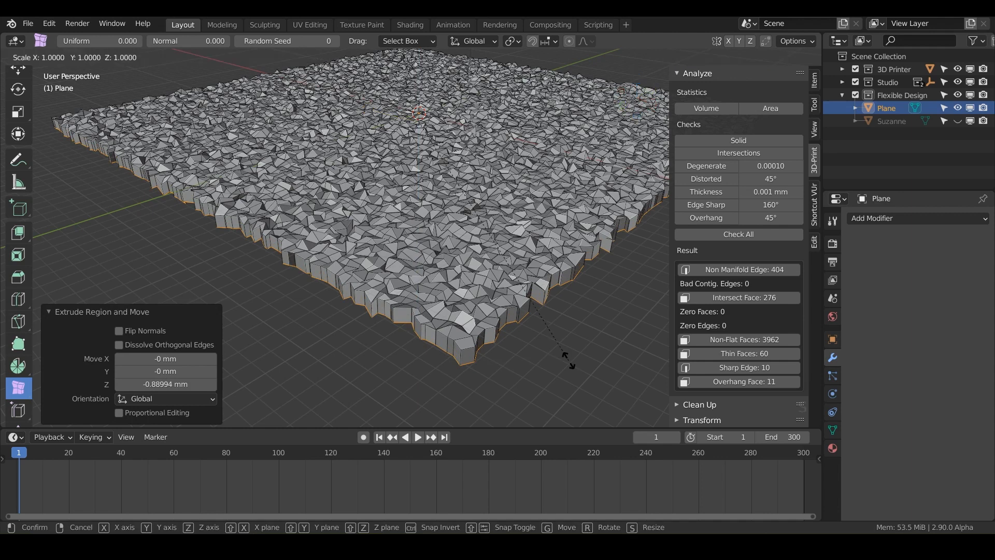
key("z")
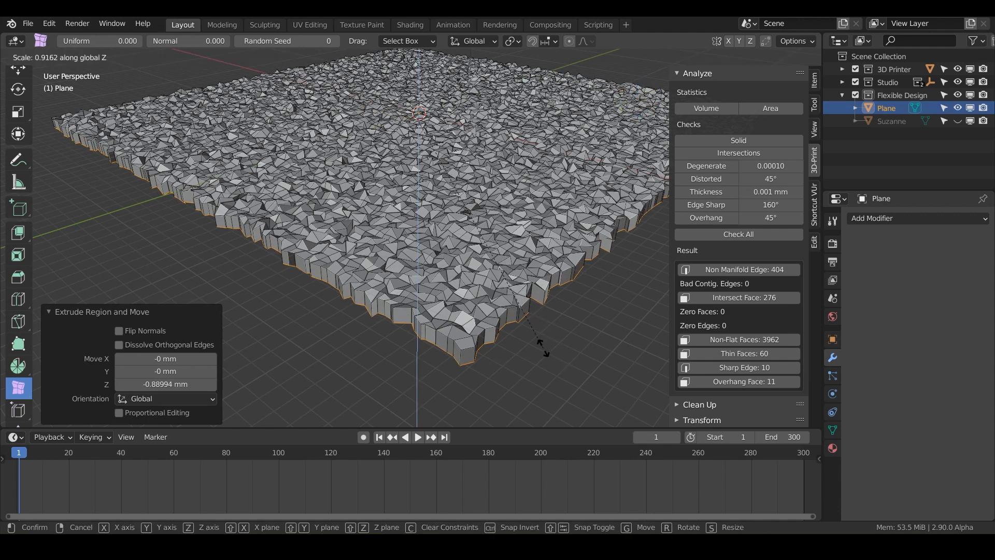
type("0")
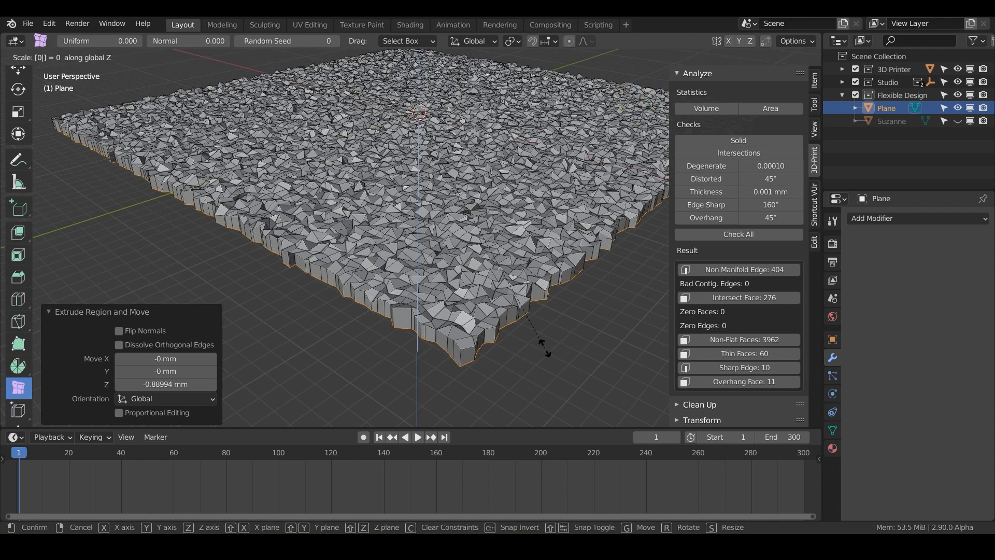
key("Return")
Fill the flattened border edge loop with a face to close the plane's underside
middle_click_drag(545, 347, 516, 336)
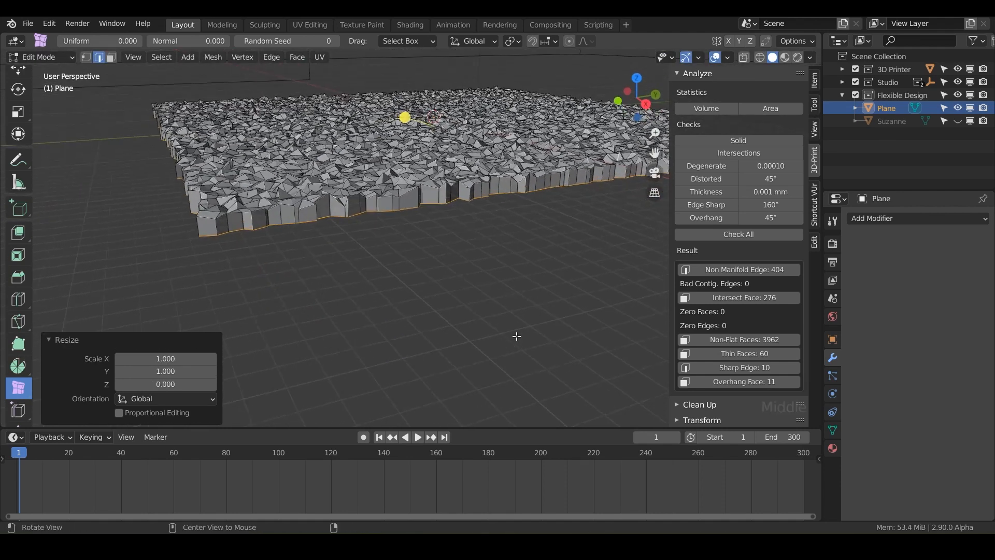
key("KP_3")
scroll(515, 336, "up", 1)
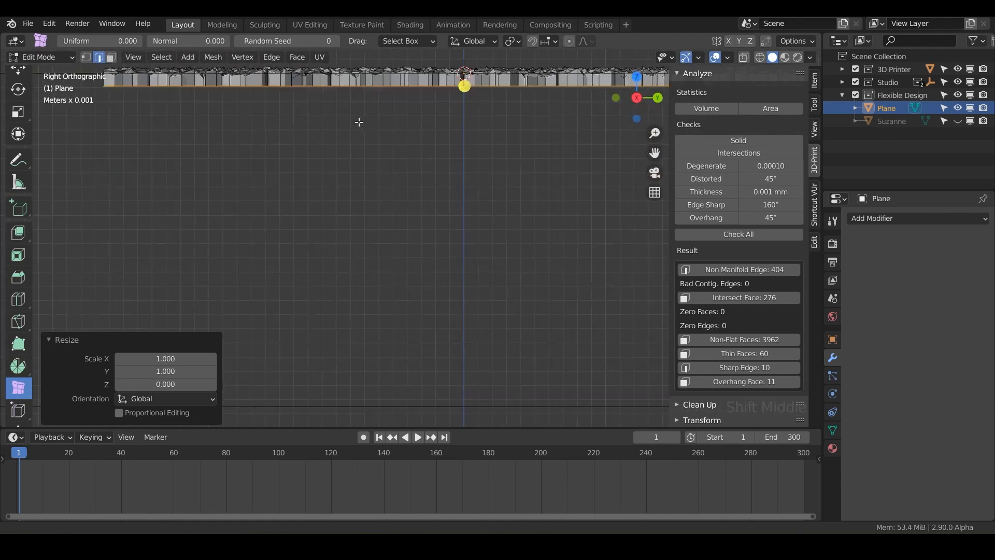
scroll(397, 155, "up", 1)
middle_click_drag(397, 156, 477, 362, "shift")
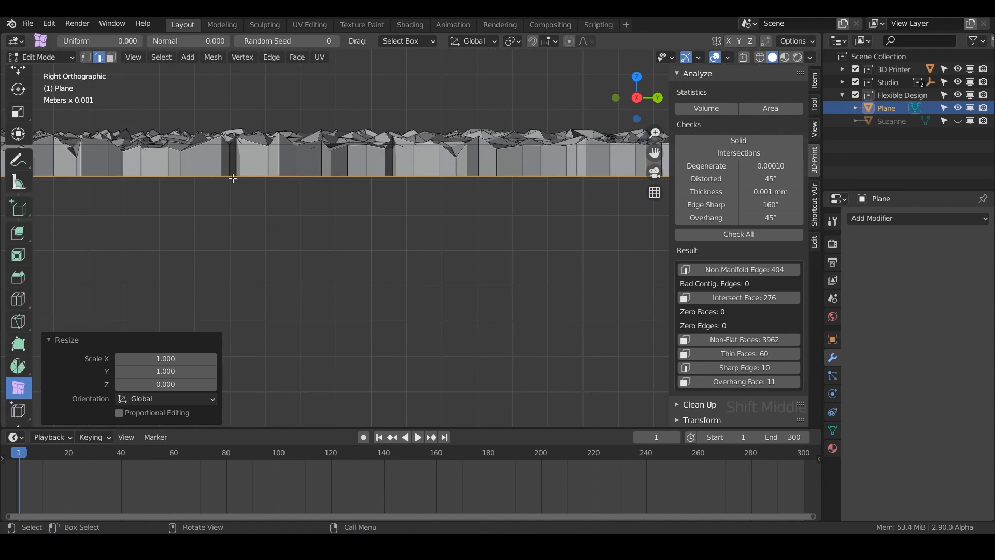
scroll(387, 212, "down", 4)
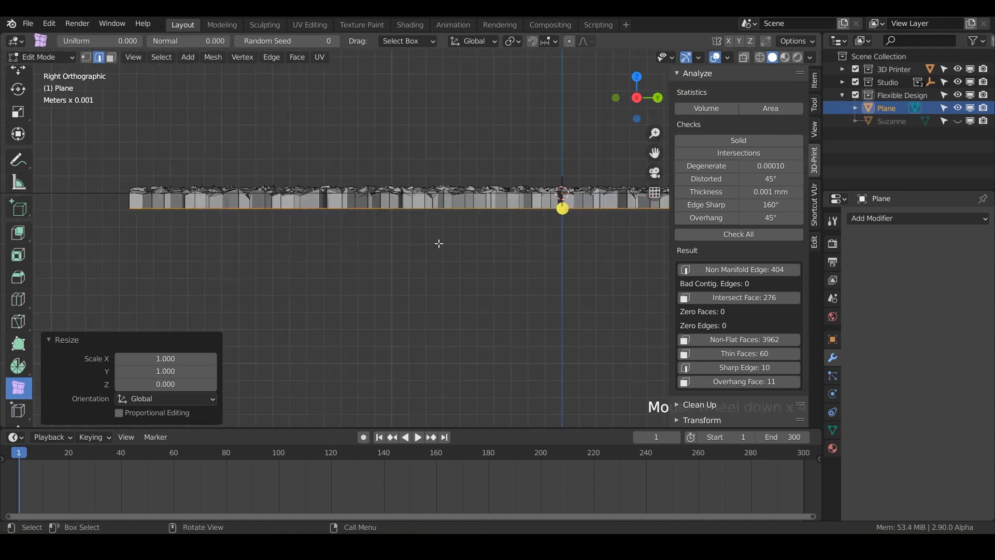
mouse_move(439, 243)
middle_mouse_down()
mouse_move(429, 255)
mouse_move(453, 274)
mouse_move(381, 248)
mouse_move(413, 296)
mouse_move(423, 243)
middle_mouse_up()
key("f")
scroll(453, 274, "down", 4)
scroll(414, 291, "down", 3)
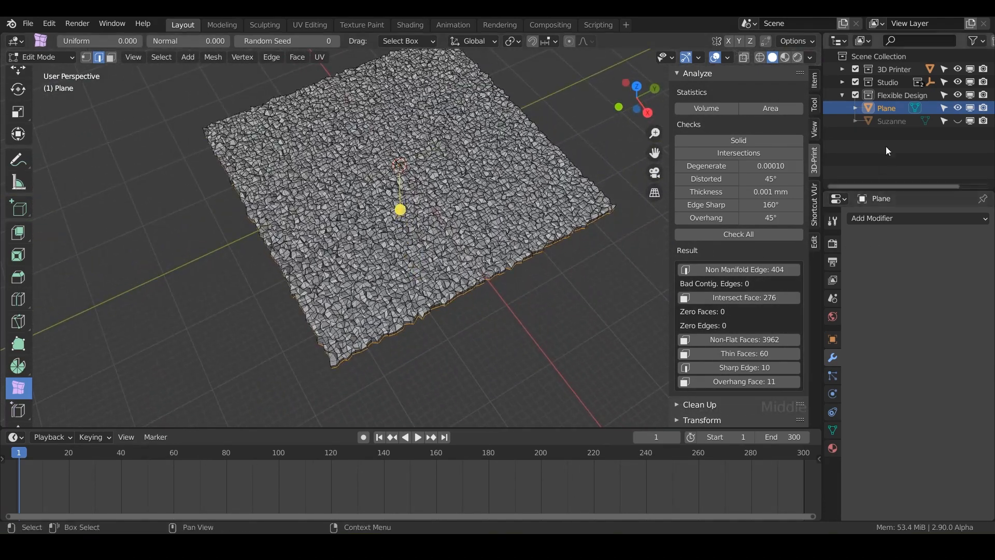
Rename the Plane object as Sandpaper
double_click(887, 111)
type("Sandpaper")
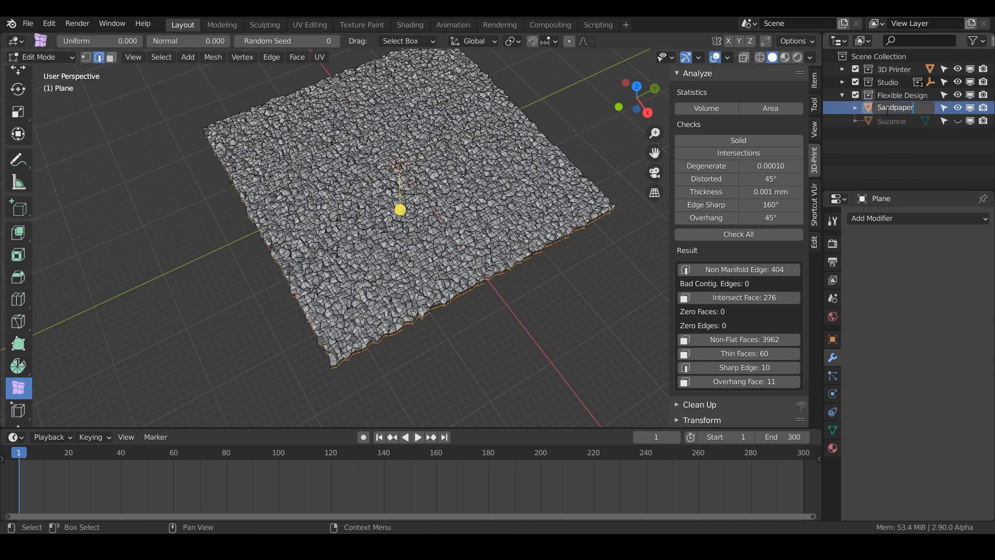
key("Return")
Run all 3D-Print checks on the closed mesh and examine its intersecting and non-flat faces
left_click(754, 234)
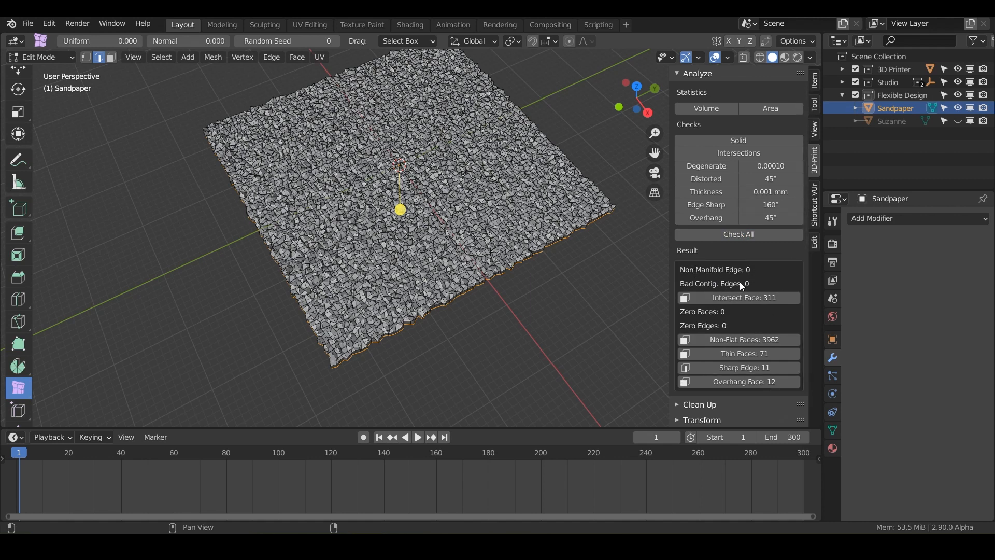
left_click(735, 299)
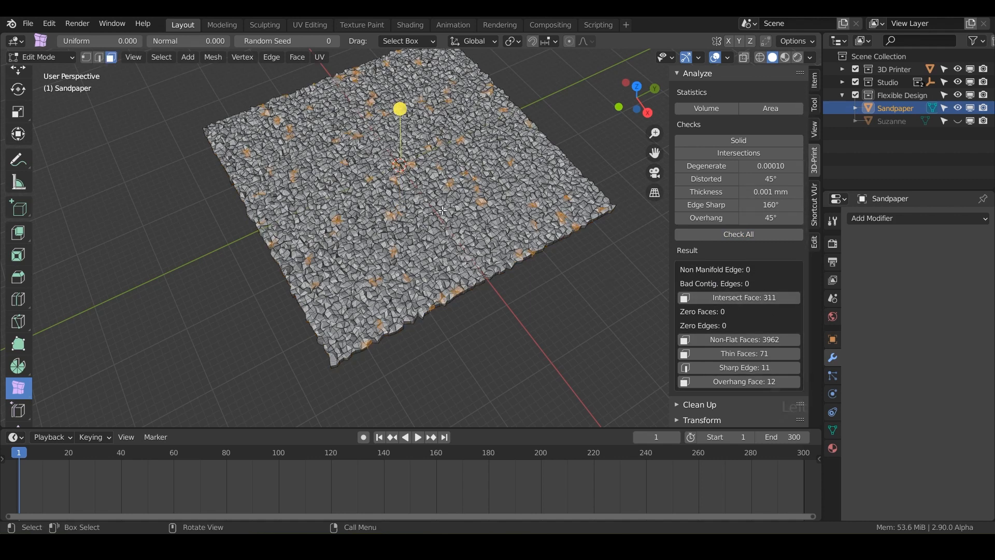
scroll(425, 205, "up", 4)
middle_click_drag(425, 206, 326, 251)
scroll(416, 202, "up", 5)
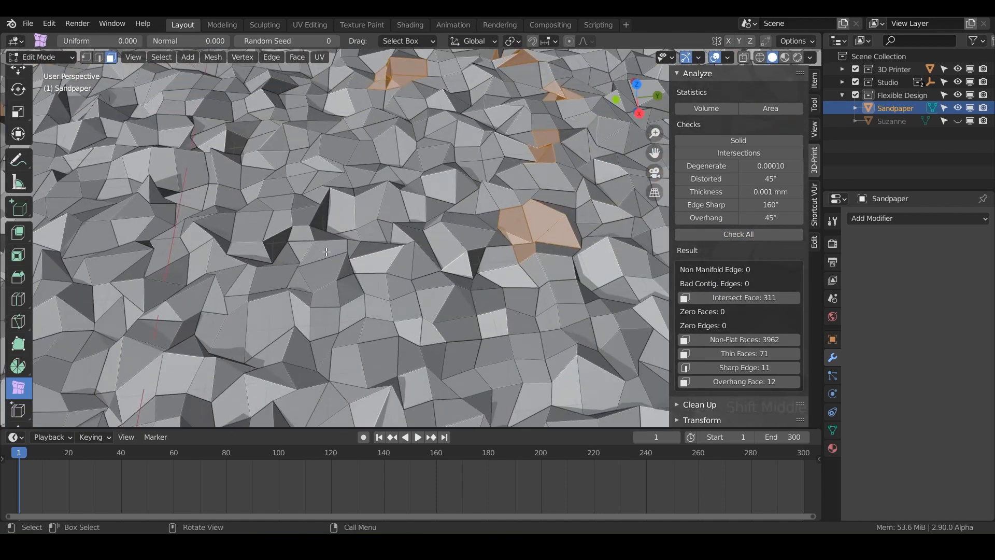
left_click(739, 340)
scroll(452, 261, "down", 2)
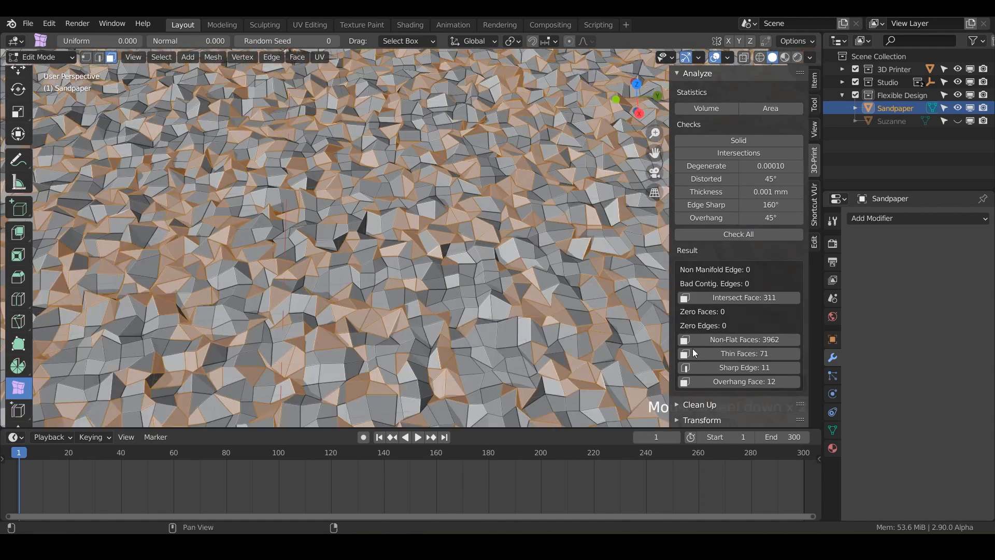
scroll(735, 353, "down", 1)
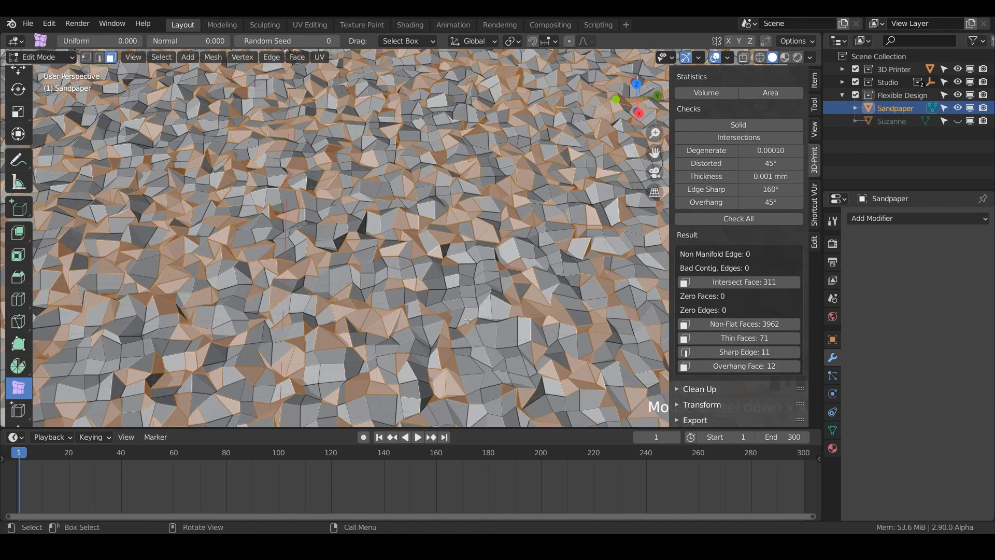
scroll(468, 319, "down", 6)
middle_click_drag(468, 319, 607, 194, "shift")
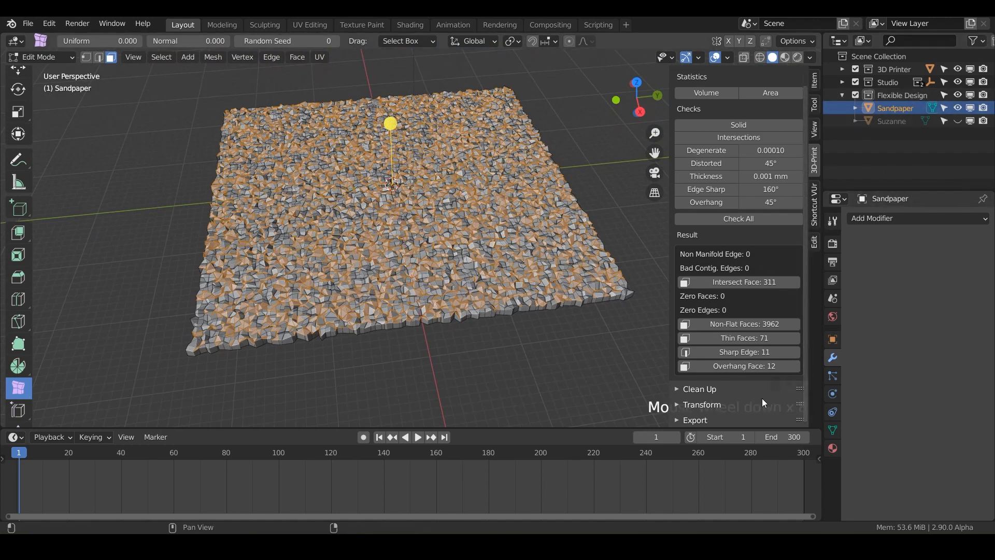
Set the 3D-Print export folder to STLs and export the Sandpaper mesh in STL format
left_click(677, 420)
scroll(736, 387, "down", 4)
left_click(797, 356)
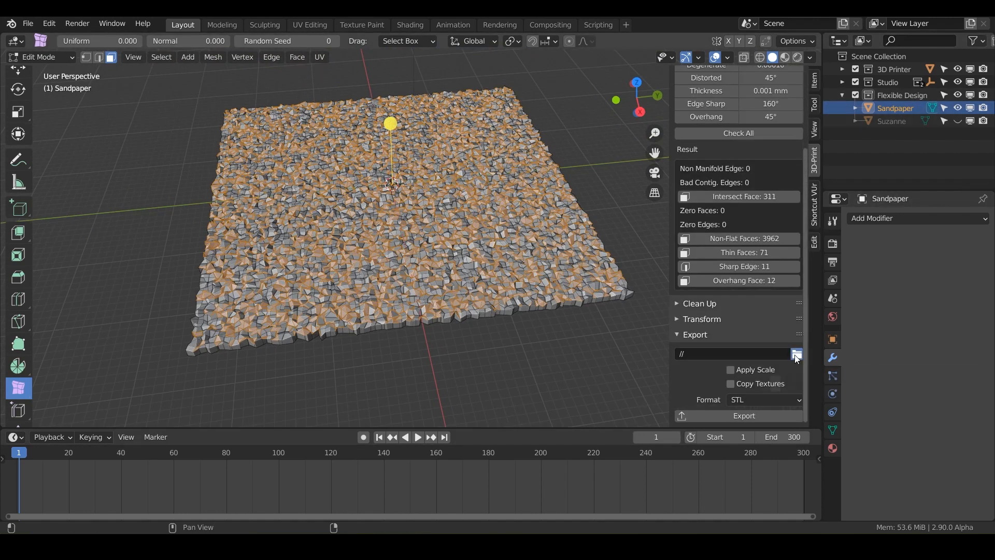
left_click(673, 475)
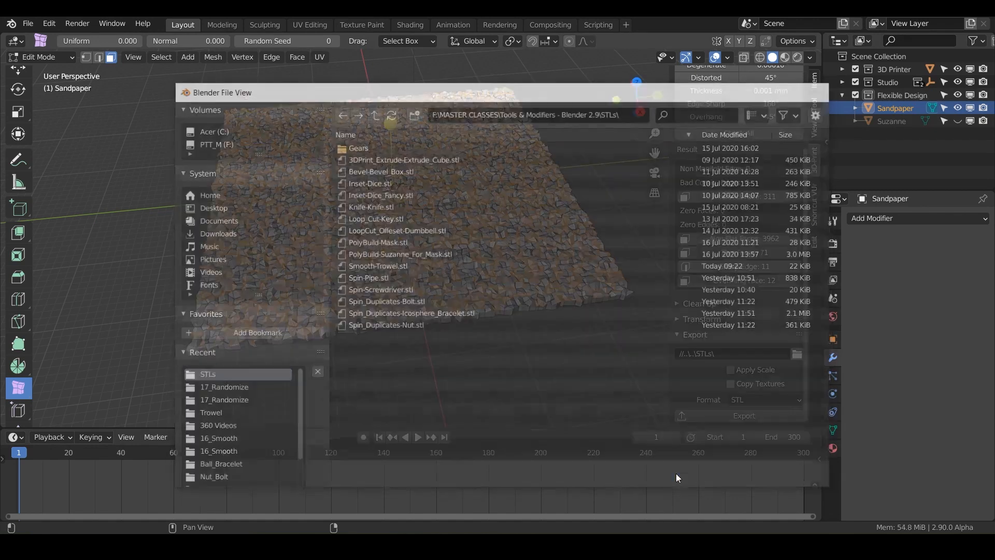
left_click(738, 416)
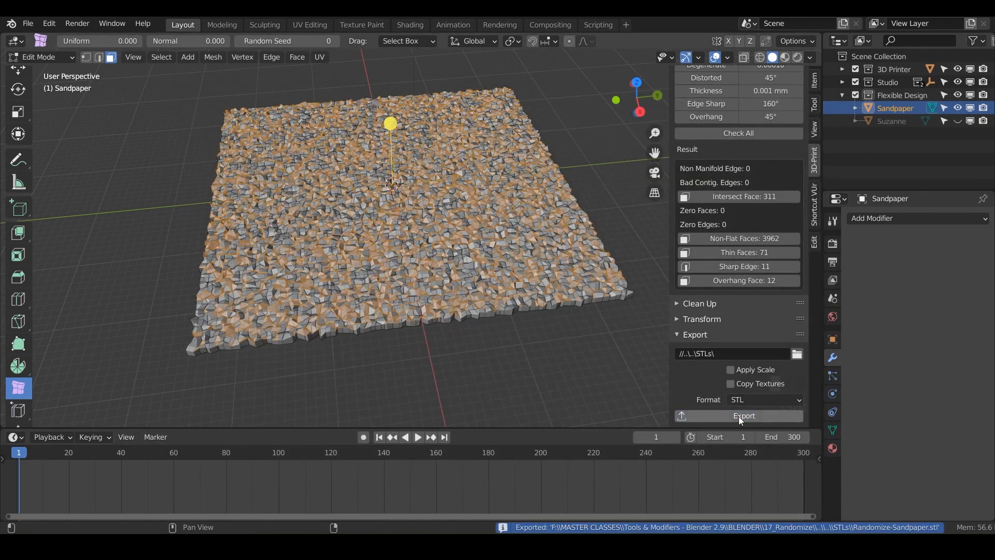
Hide the Sandpaper object and show the Suzanne object, viewed from the front
left_click(957, 109)
left_click(892, 122)
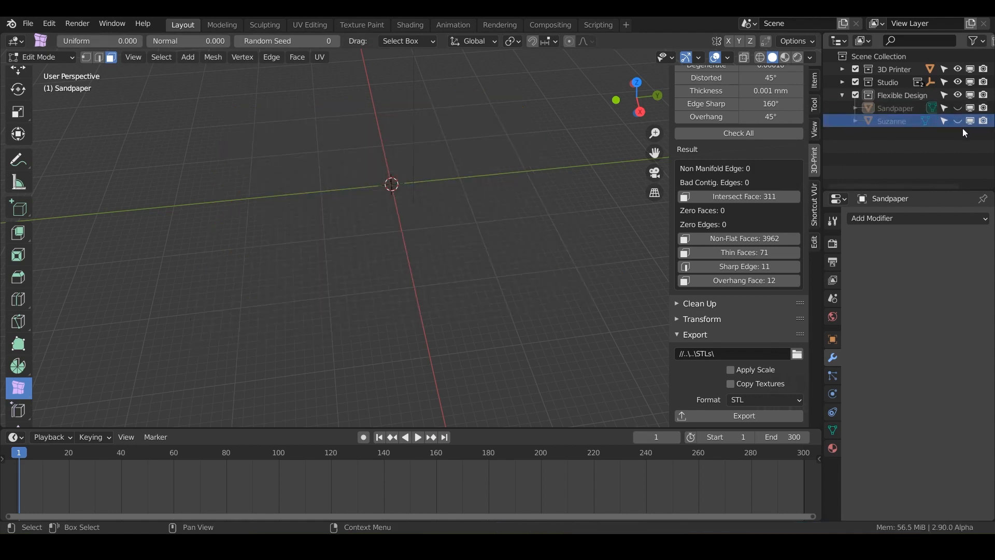
left_click(958, 121)
middle_click_drag(397, 216, 441, 305)
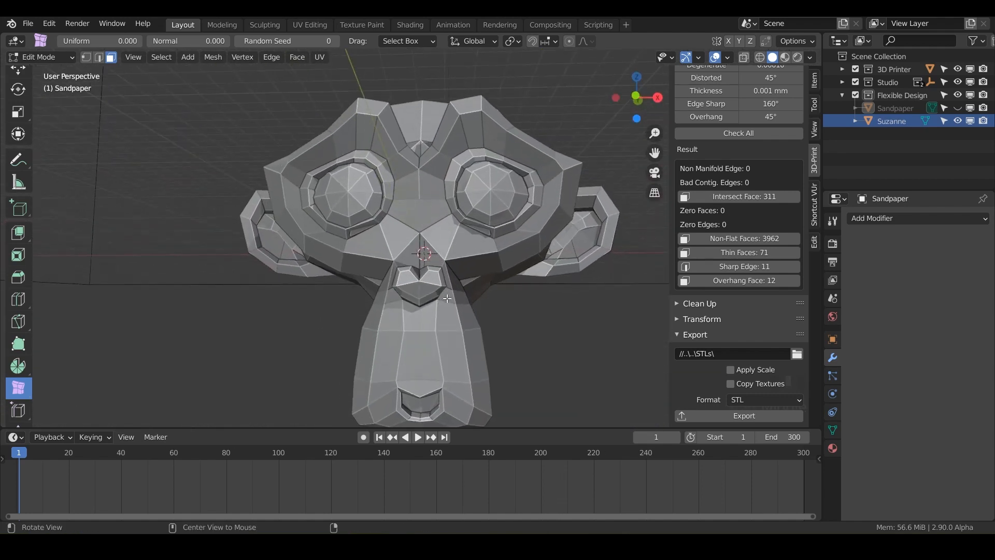
Leave the Sandpaper mesh's editing session, select Suzanne and open it in Edit Mode
key("ctrl+z")
key("ctrl+z")
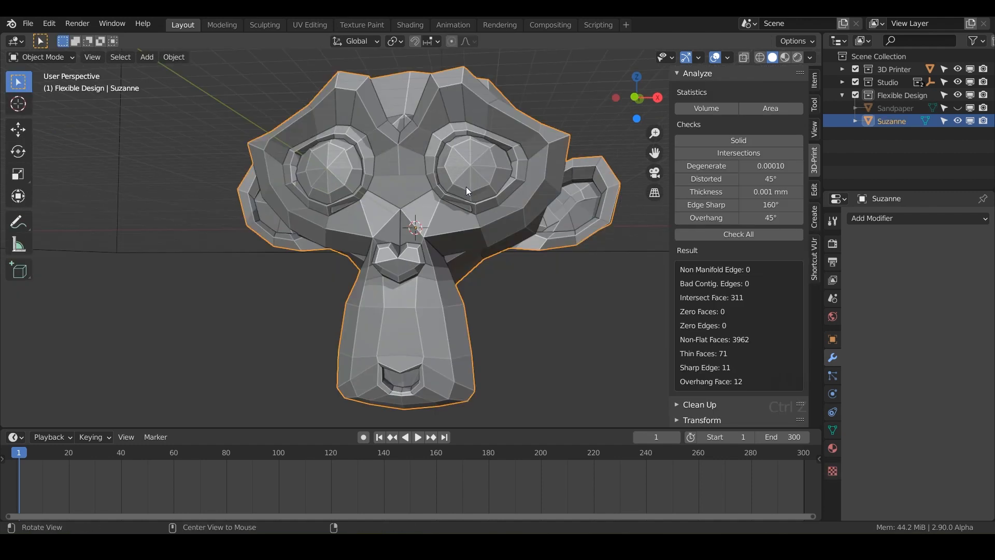
left_click(458, 235)
key("Tab")
middle_click_drag(440, 204, 421, 215)
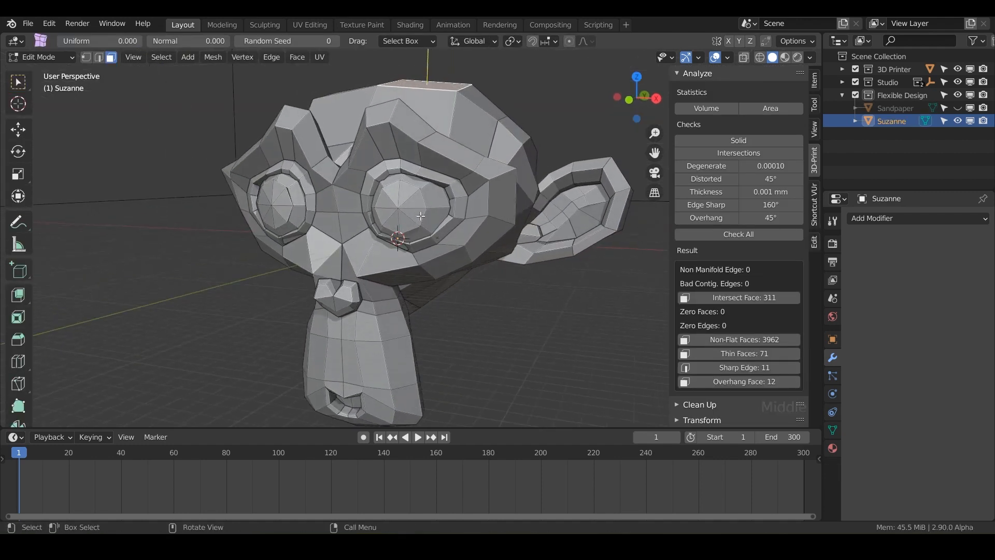
Select all linked faces of both of Suzanne's eyes and separate the selection into its own object
left_click(392, 216)
key("l")
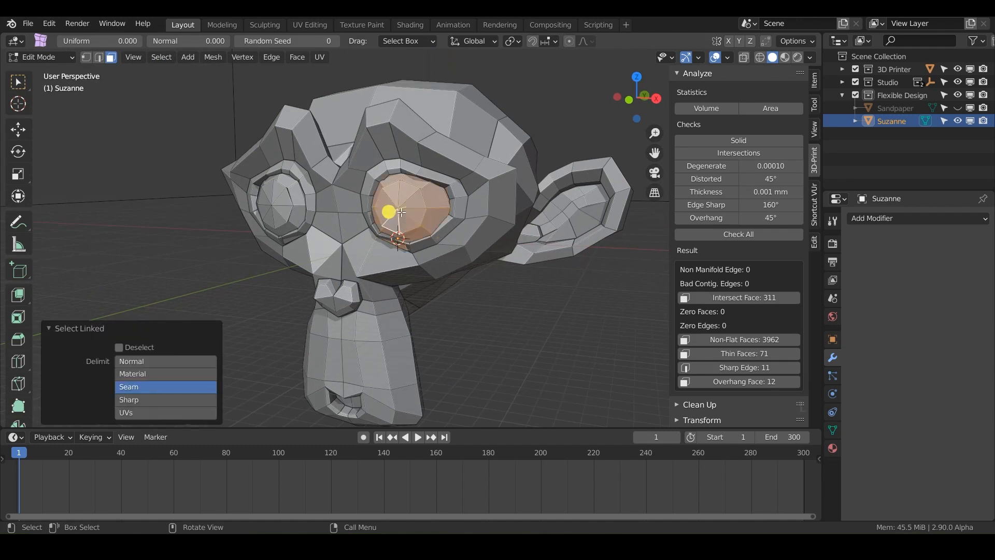
key("l")
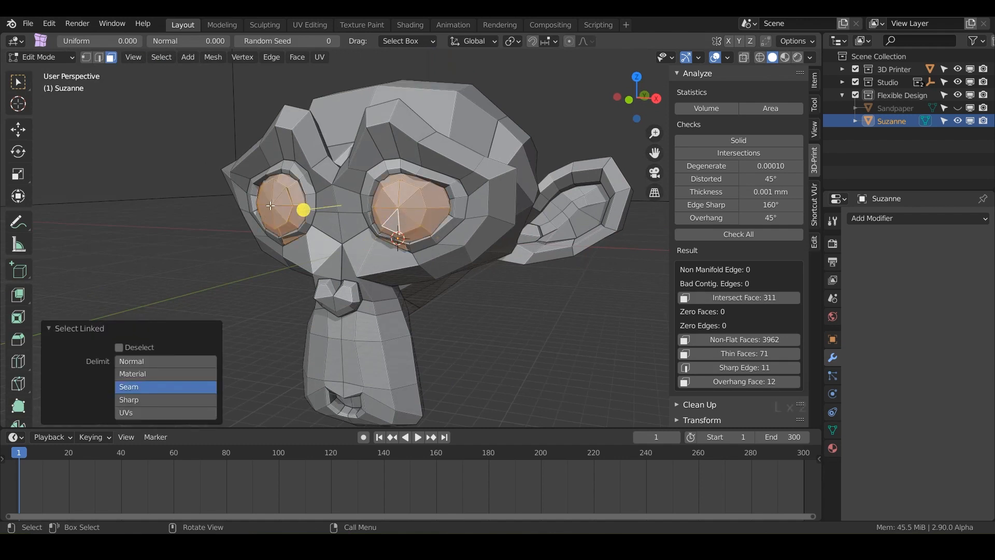
key("p")
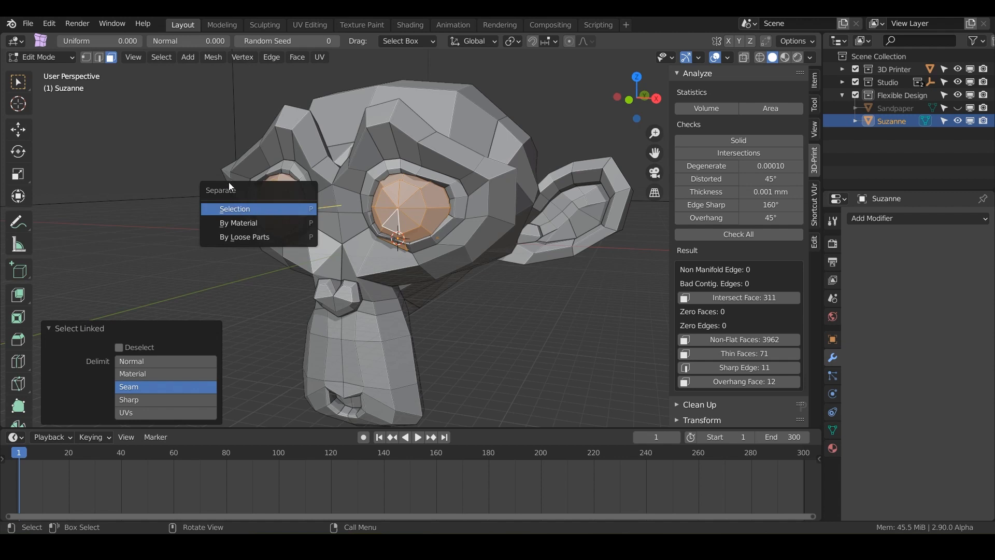
left_click(231, 207)
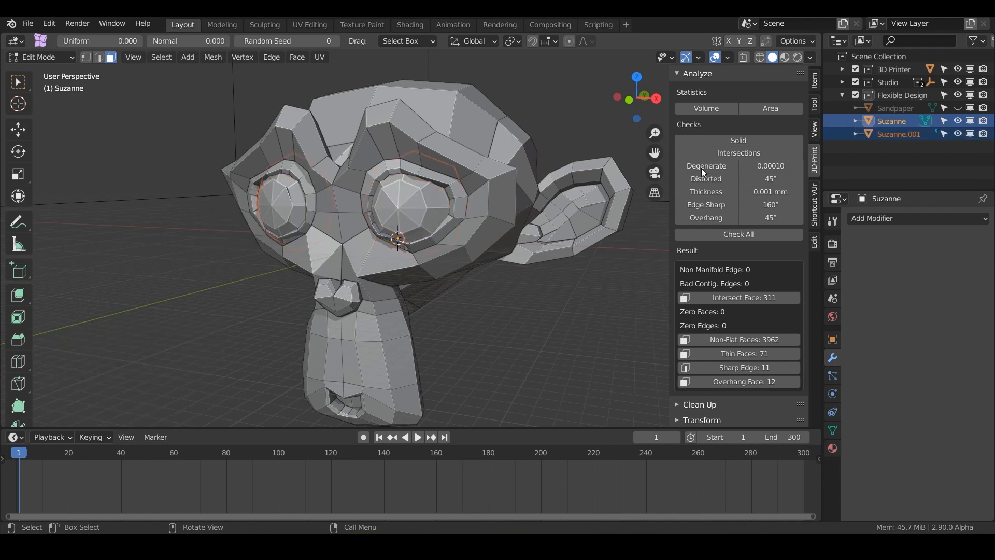
Rename the separated eye object Suzanne.001 as Eyes
left_click(889, 137)
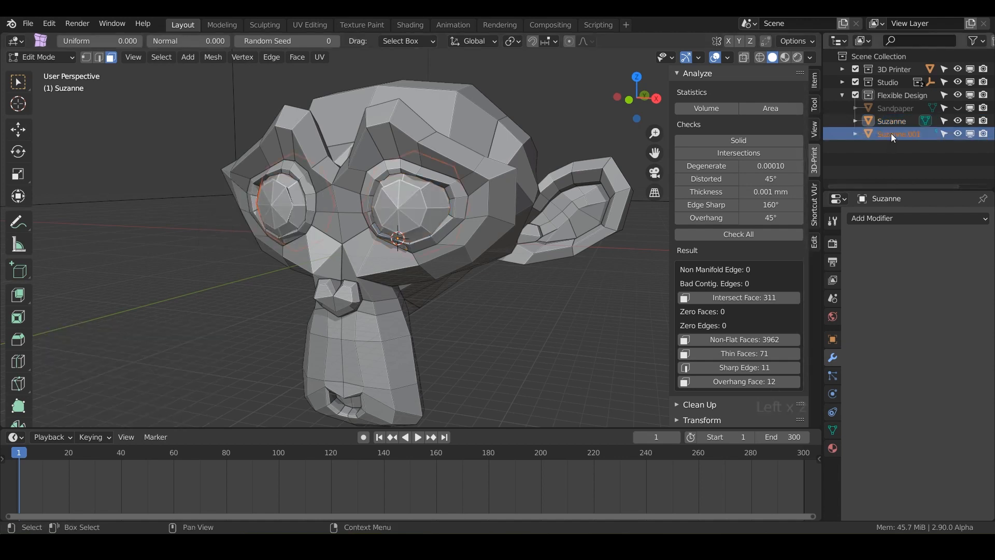
double_click(891, 133)
type("Eyes")
key("Return")
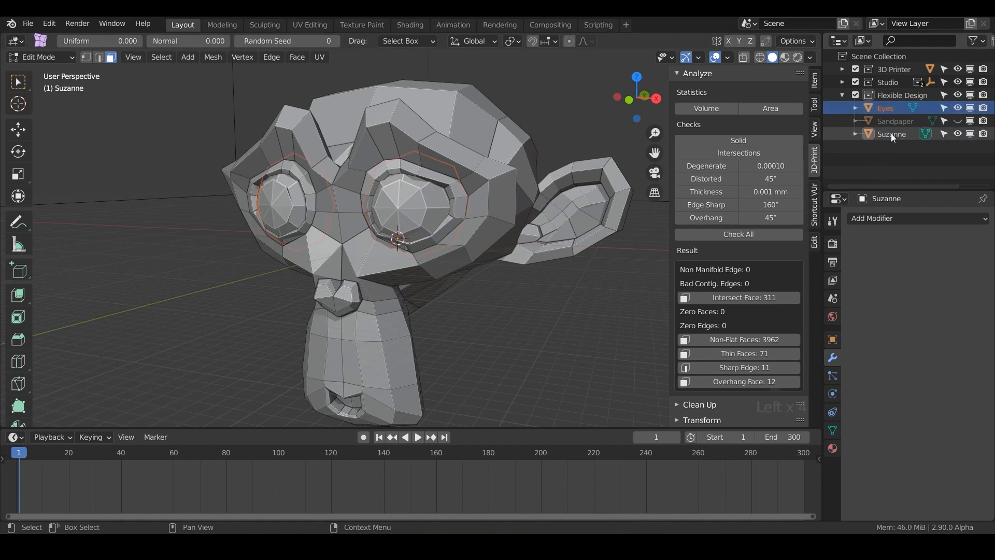
Reopen Suzanne alone in Edit Mode with the Randomize tool active and select its whole mesh
left_click(891, 134)
key("Tab")
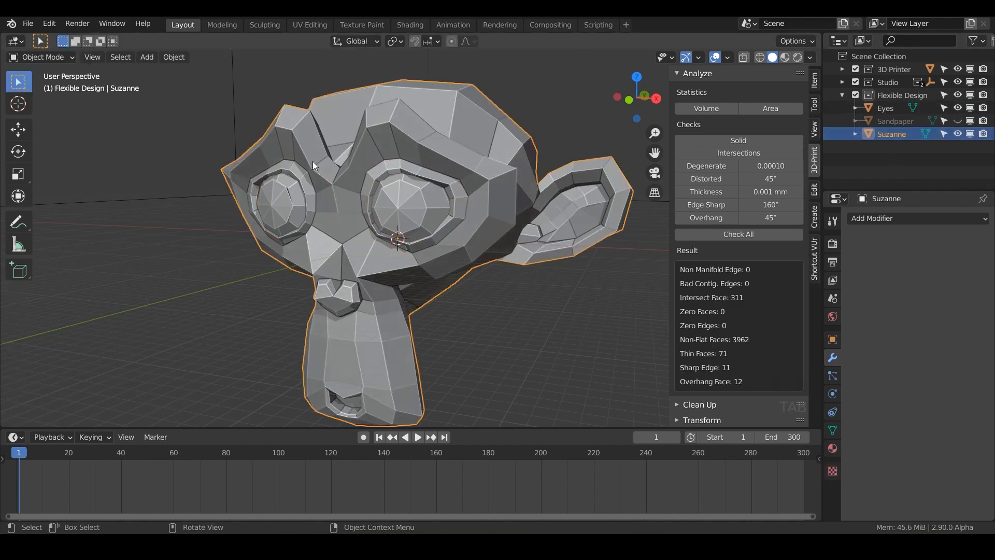
key("Tab")
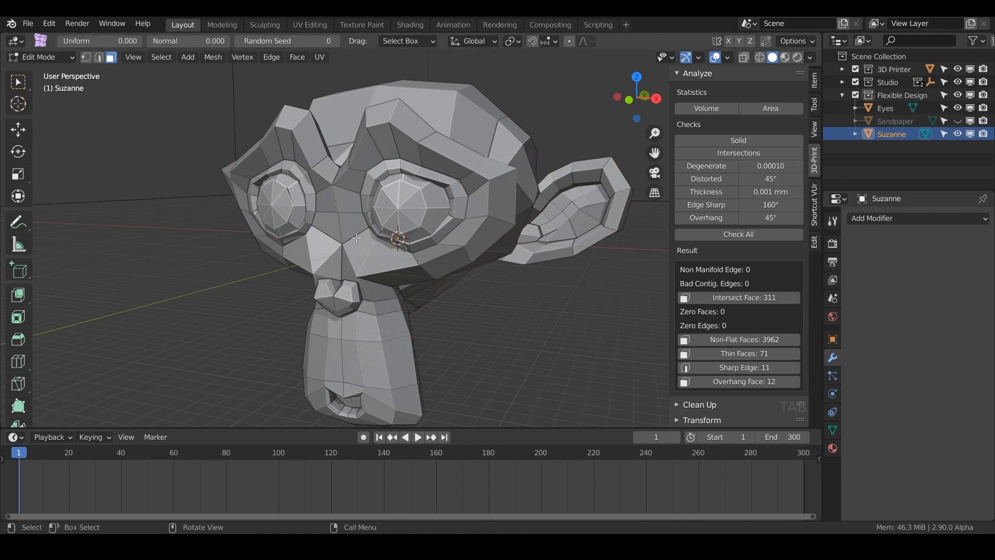
middle_click_drag(290, 260, 35, 257)
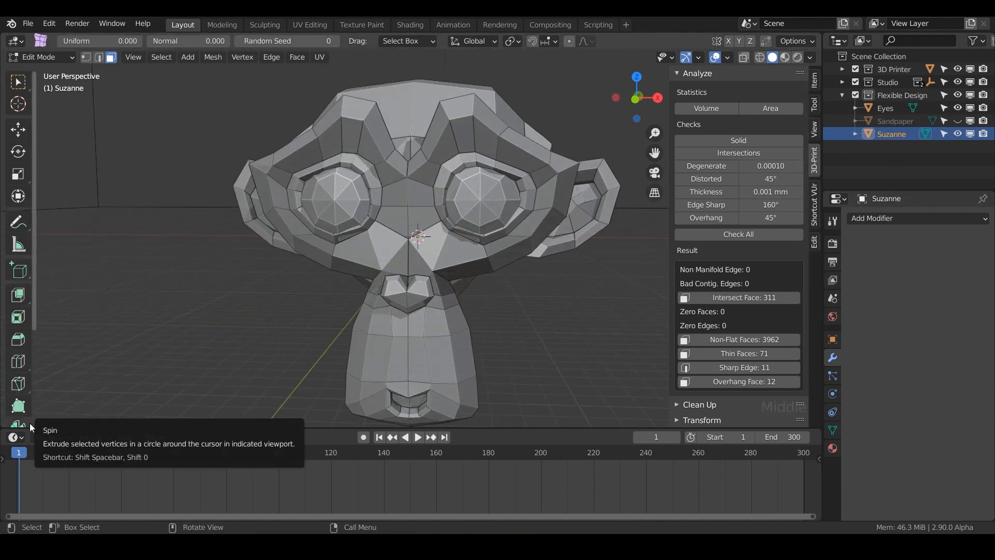
scroll(9, 374, "down", 3)
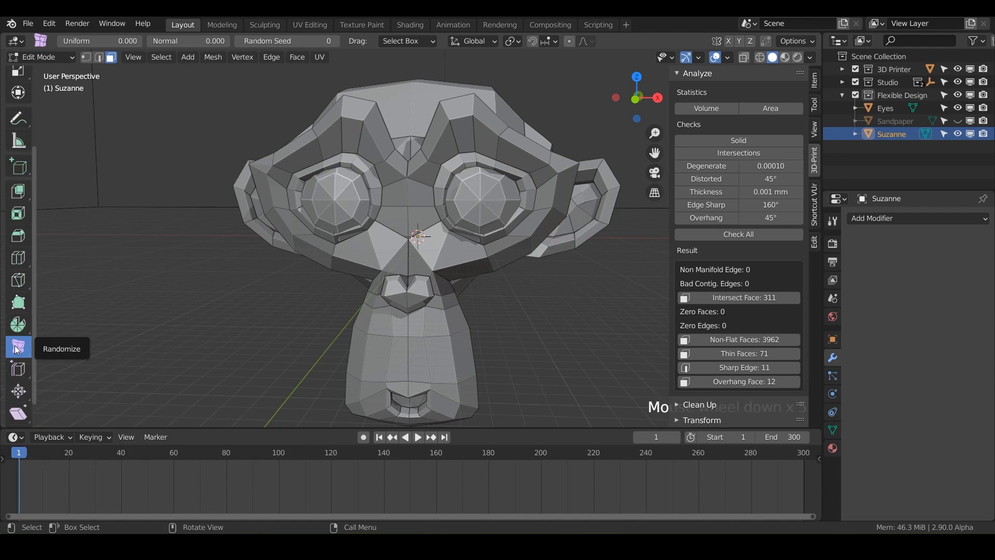
left_click(16, 349)
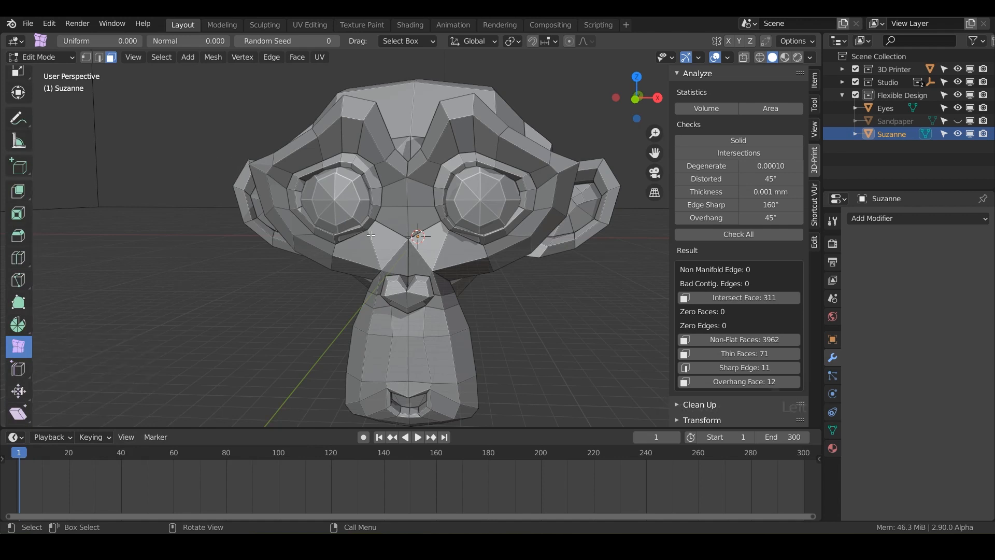
key("a")
Try randomizing Suzanne's whole mesh by about 4.04 mm and undo it
middle_click_drag(424, 280, 316, 332)
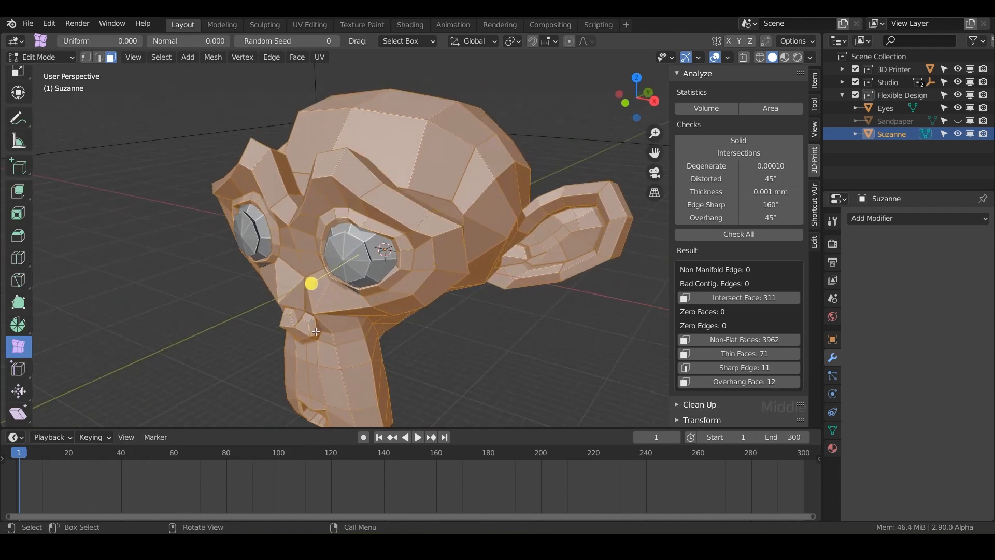
mouse_move(311, 287)
left_mouse_down()
mouse_move(249, 363)
mouse_move(311, 287)
mouse_move(259, 352)
mouse_move(311, 287)
mouse_move(292, 310)
mouse_move(371, 251)
mouse_move(311, 283)
left_mouse_up()
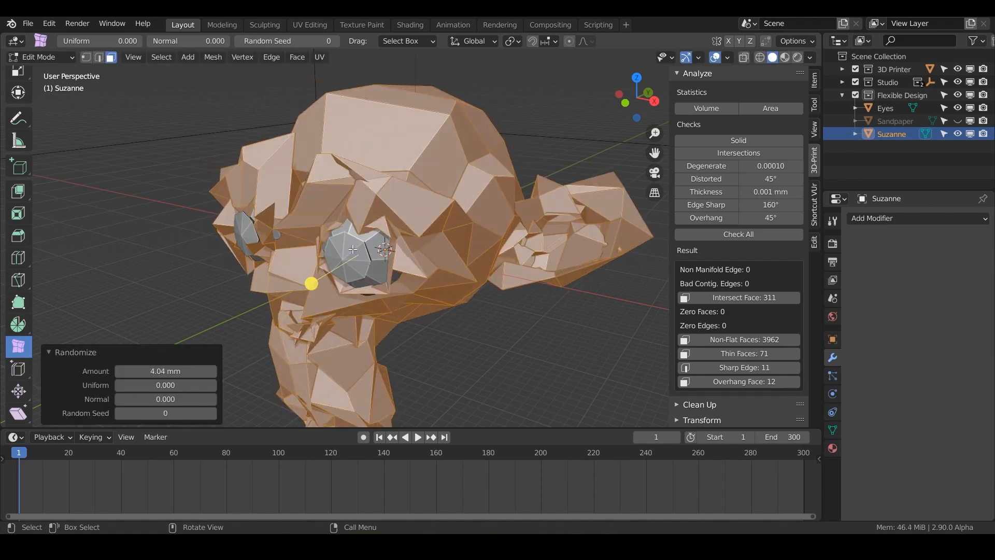
key("ctrl+z")
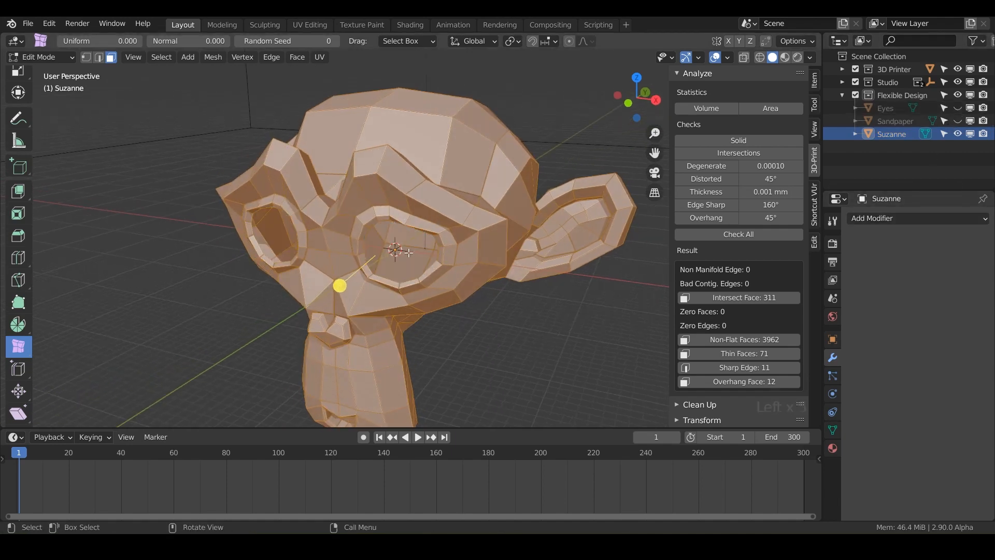
Try subdividing Suzanne's whole mesh with 10 cuts
middle_click_drag(395, 258, 410, 216)
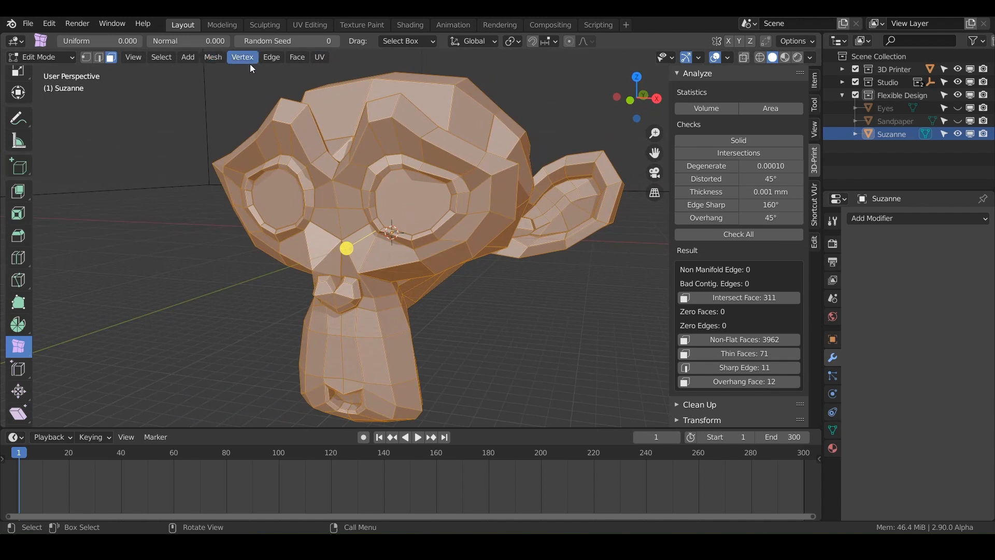
left_click(272, 57)
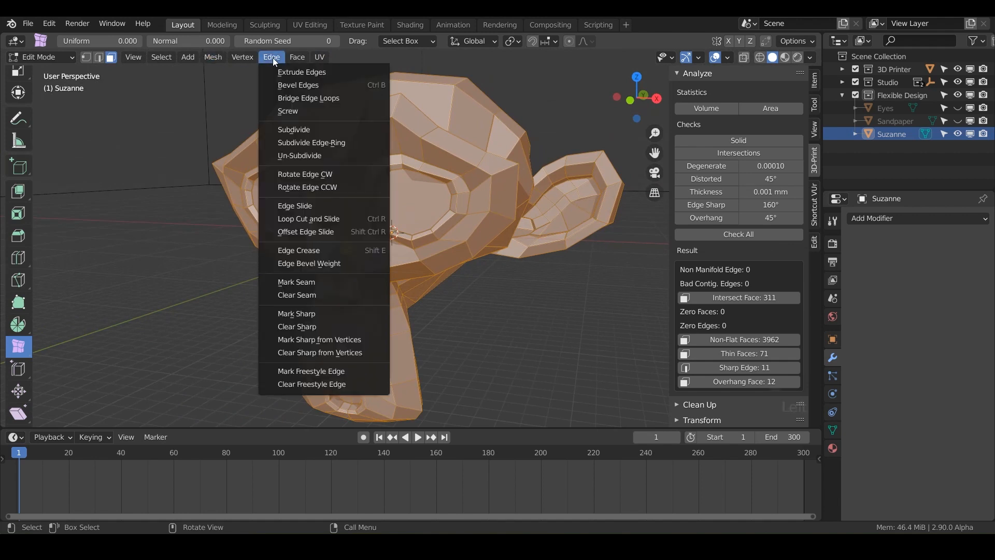
left_click(295, 131)
left_click(174, 343)
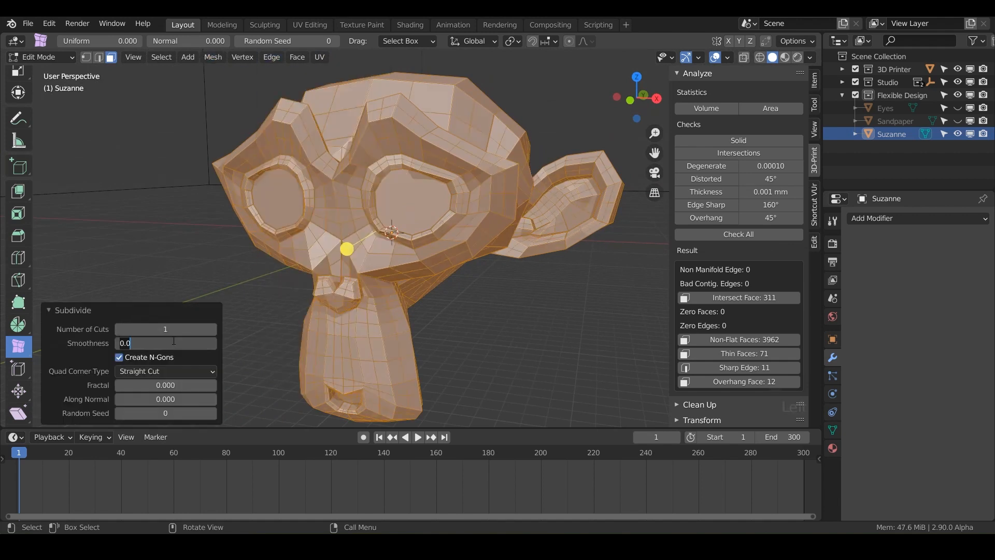
left_click(173, 330)
key("Return")
Examine how evenly the subdivision is spread across Suzanne's ears and face, and undo it
middle_click_drag(469, 236, 339, 264)
scroll(423, 246, "up", 3)
scroll(339, 264, "up", 2)
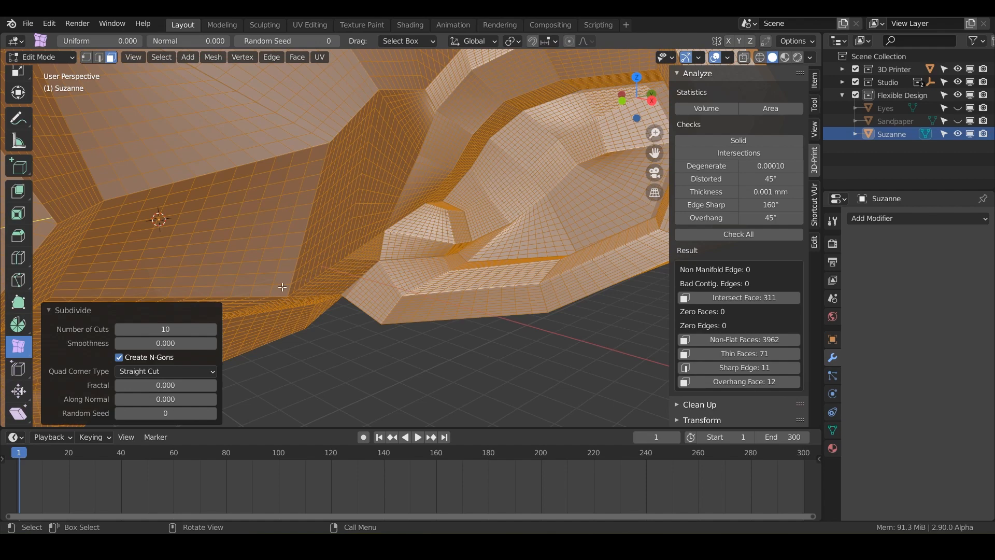
scroll(282, 287, "down", 3)
middle_click_drag(325, 264, 374, 231)
scroll(372, 231, "down", 2)
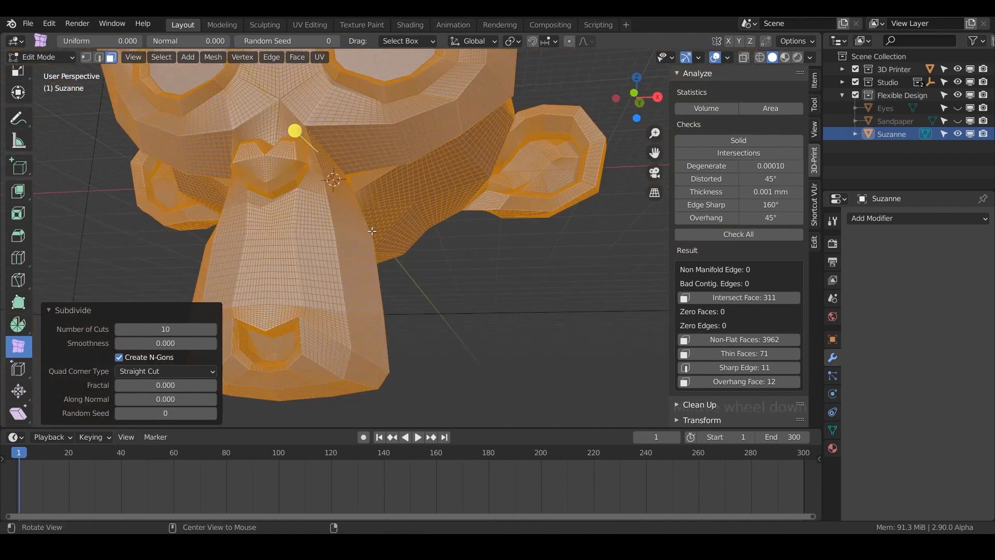
scroll(372, 230, "down", 5)
key("ctrl+z")
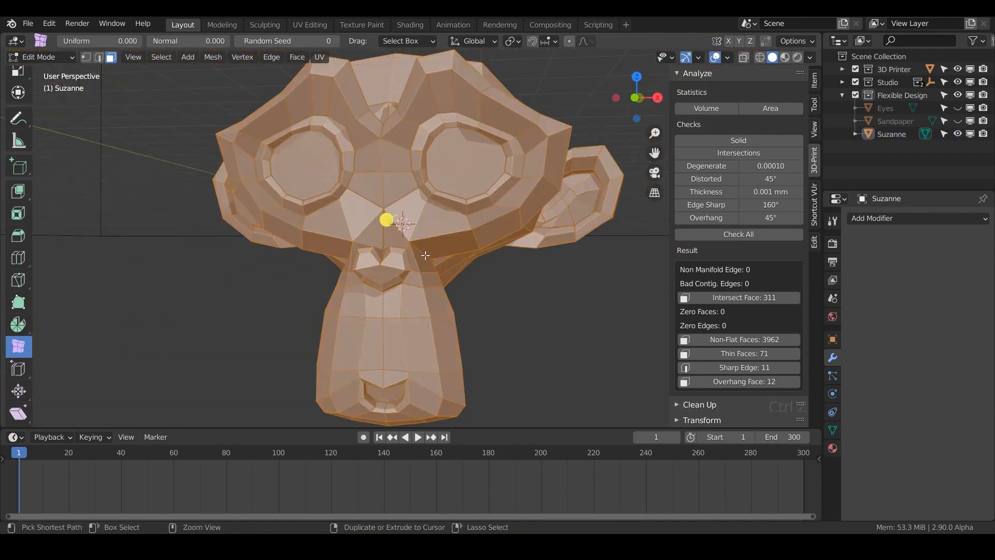
Return Suzanne to Object Mode and add a Remesh modifier to it
mouse_move(432, 255)
middle_mouse_down("shift")
mouse_move(484, 246)
mouse_move(424, 254)
middle_mouse_up("shift")
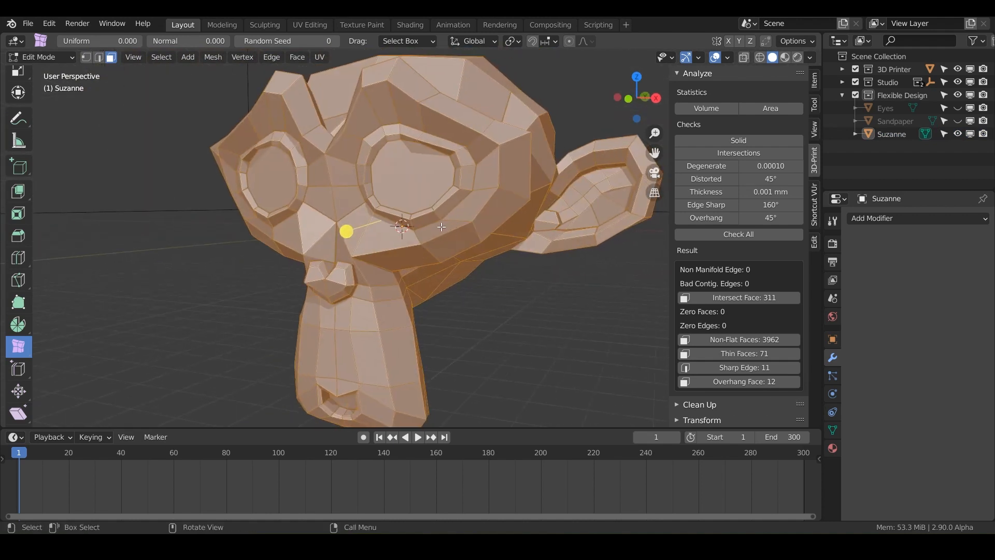
key("Tab")
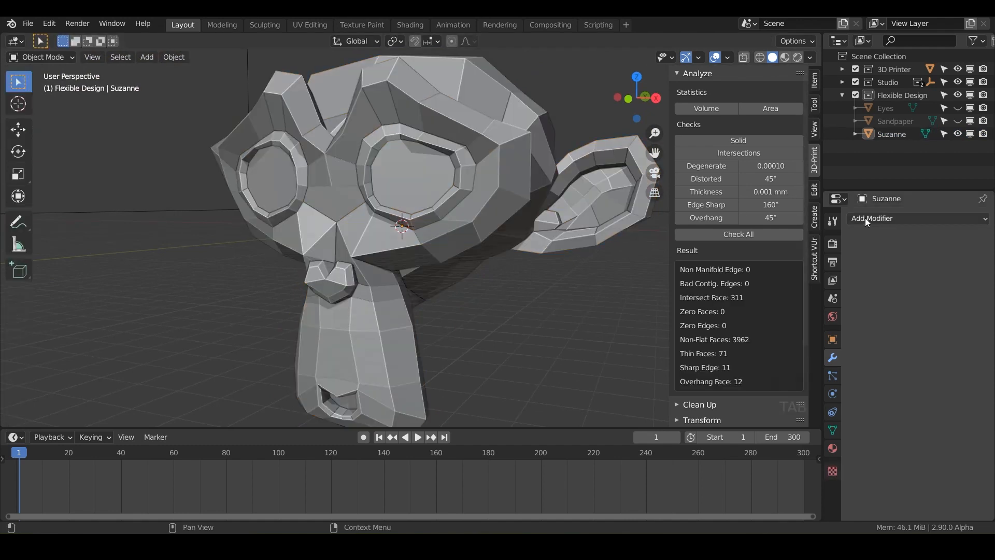
left_click(888, 134)
left_click(877, 220)
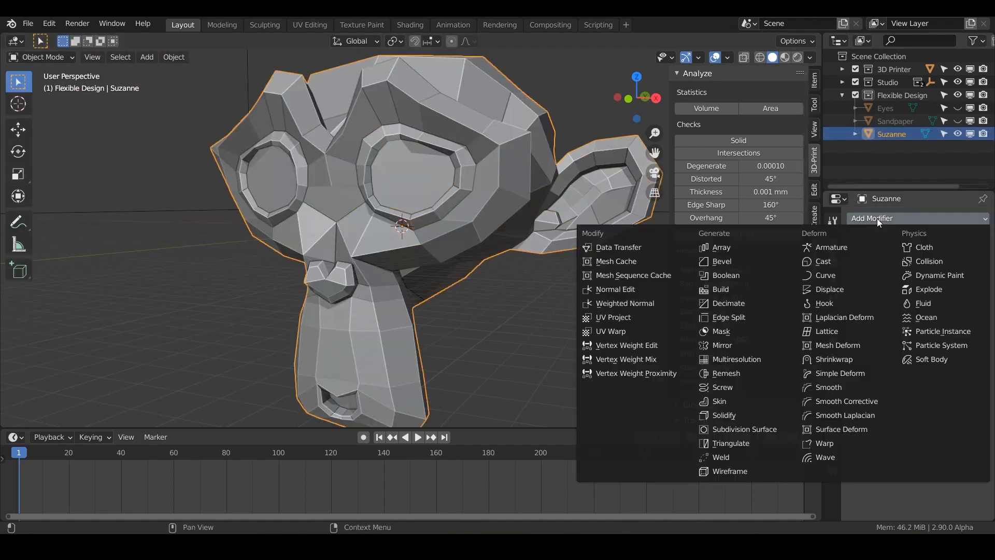
left_click(877, 219)
left_click(877, 218)
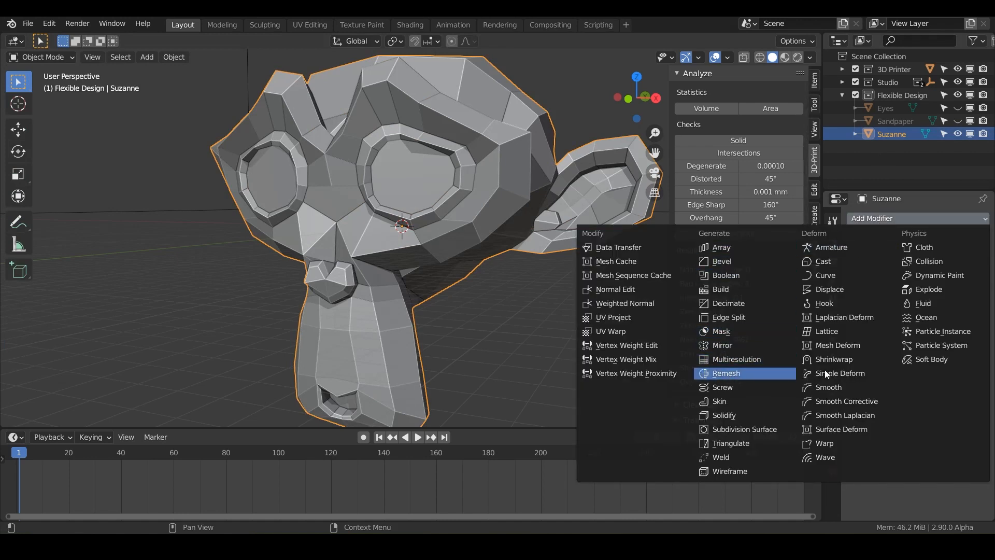
key("Return")
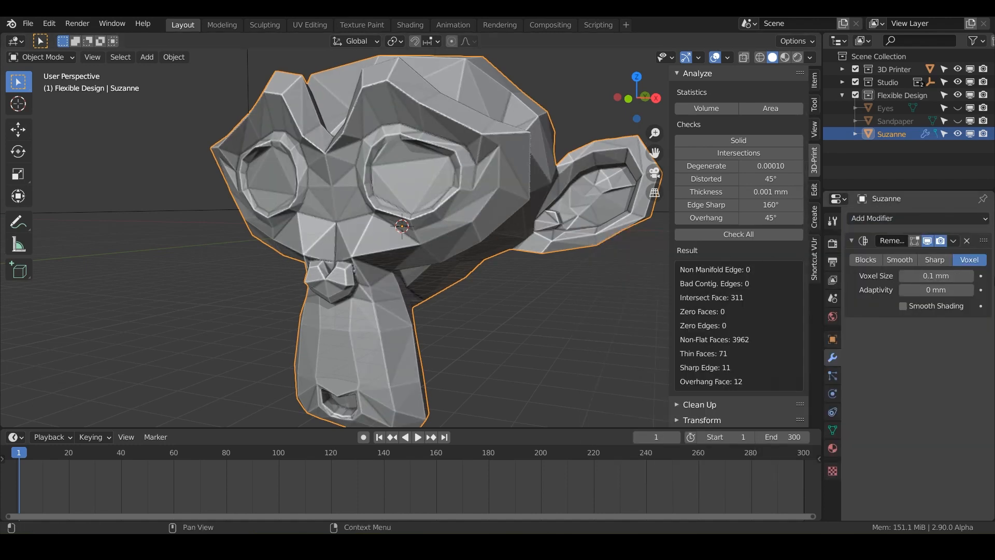
Turn on the Wireframe overlay and examine the density of Suzanne's voxel-remeshed surface around the eye
scroll(409, 193, "up", 5)
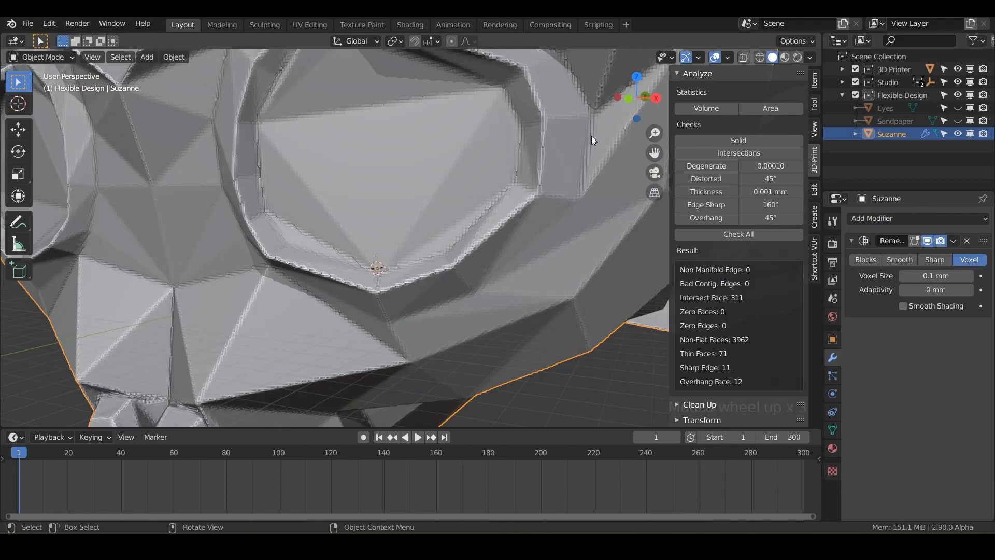
left_click(728, 57)
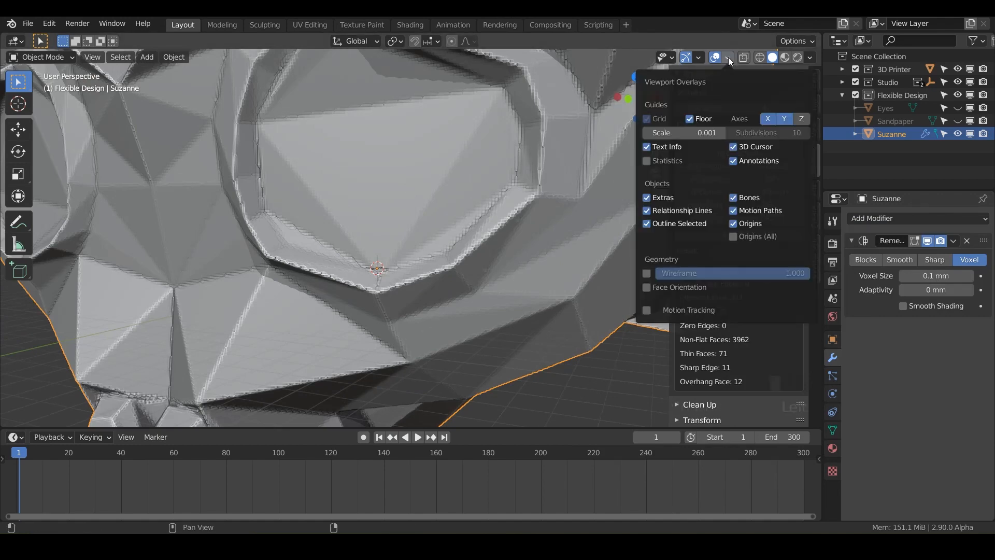
left_click(647, 273)
scroll(471, 199, "up", 5)
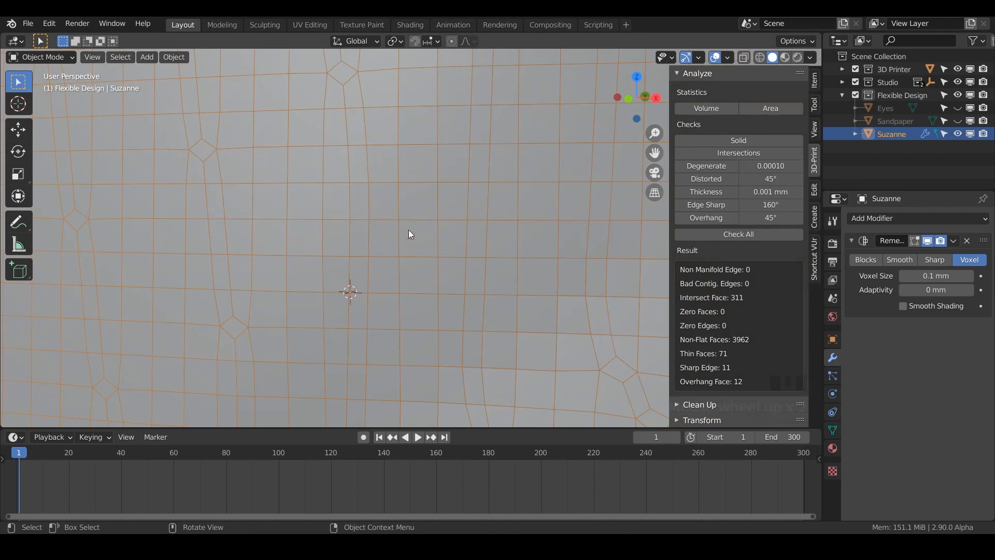
scroll(402, 228, "down", 2)
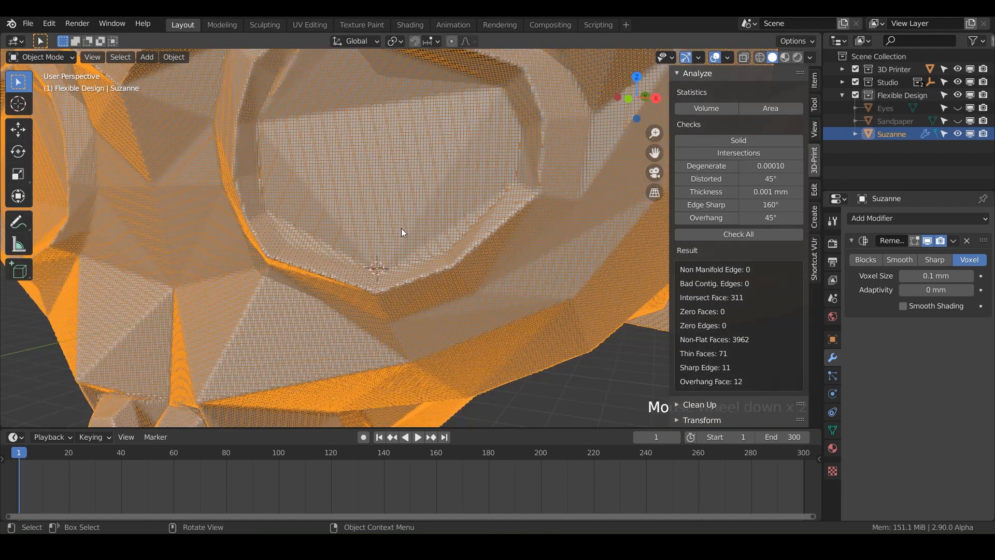
scroll(401, 228, "down", 1)
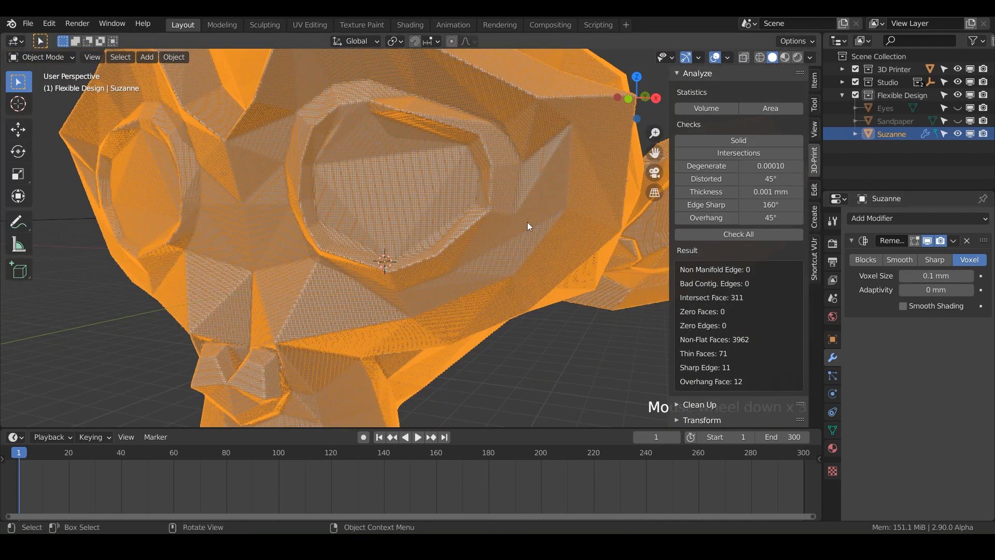
Set the Remesh modifier's voxel size to 0.3 mm and check the coarser grid on Suzanne's face
left_click(931, 275)
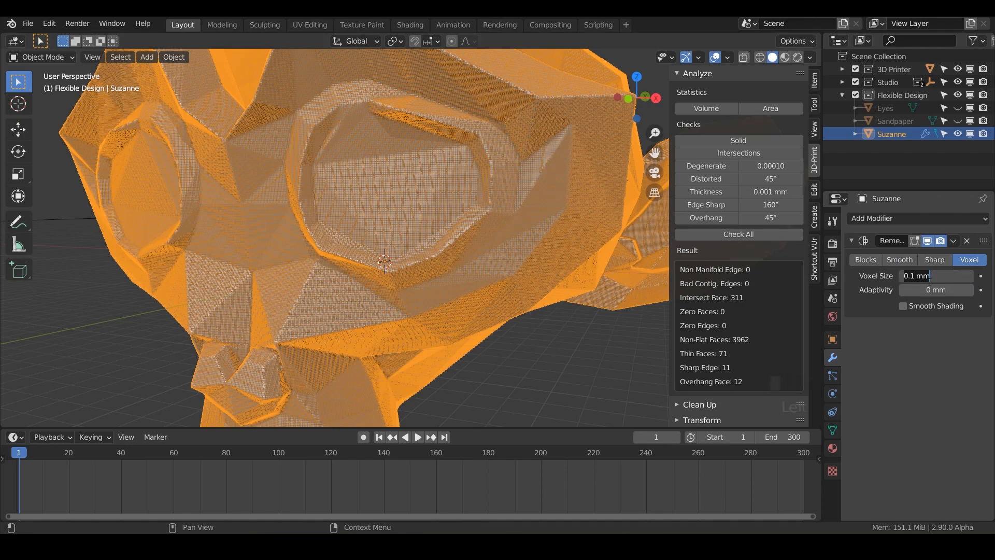
type(".3")
key("Return")
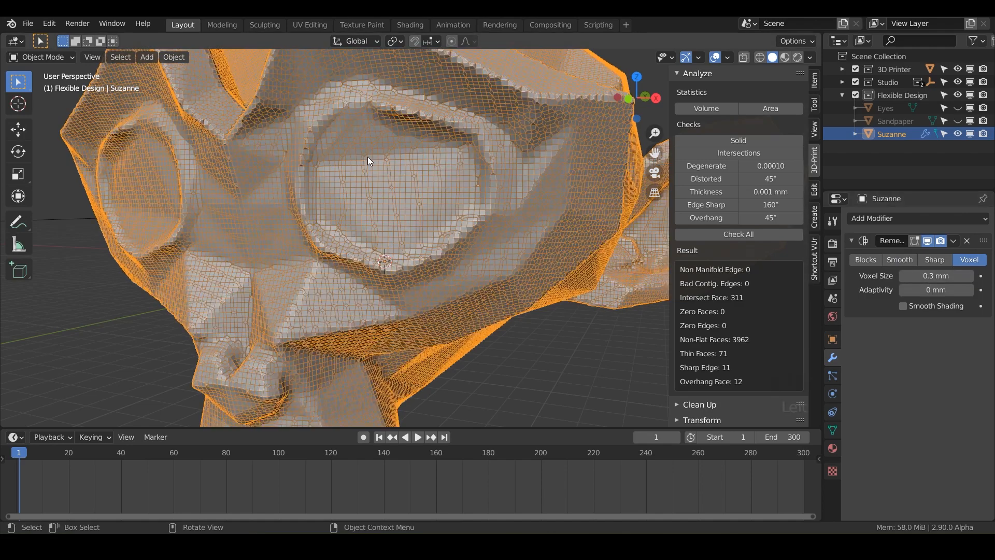
scroll(368, 157, "up", 4)
scroll(420, 286, "down", 1)
scroll(421, 285, "down", 5)
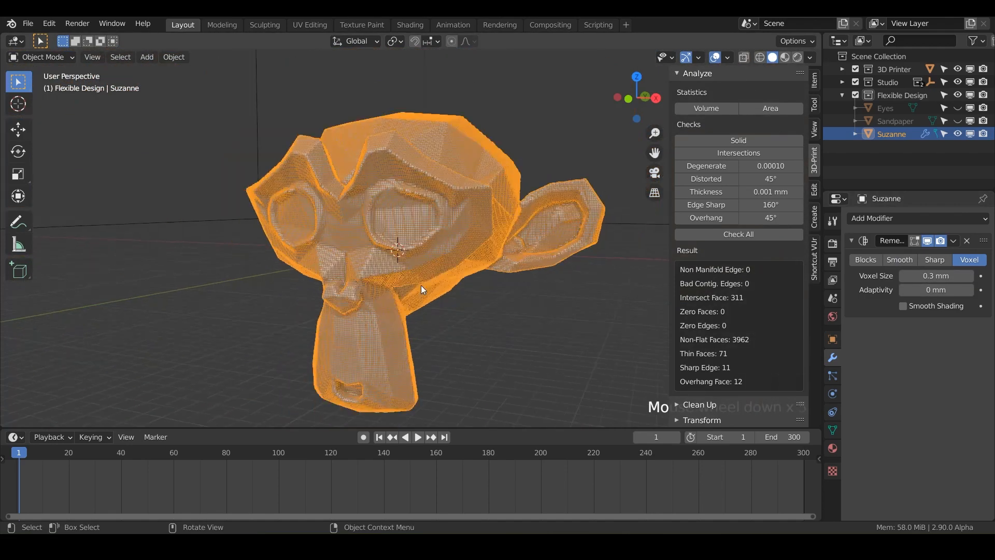
Compare the remeshed Suzanne with its underlying mesh in Edit Mode and return to Object Mode
middle_click_drag(421, 286, 437, 227)
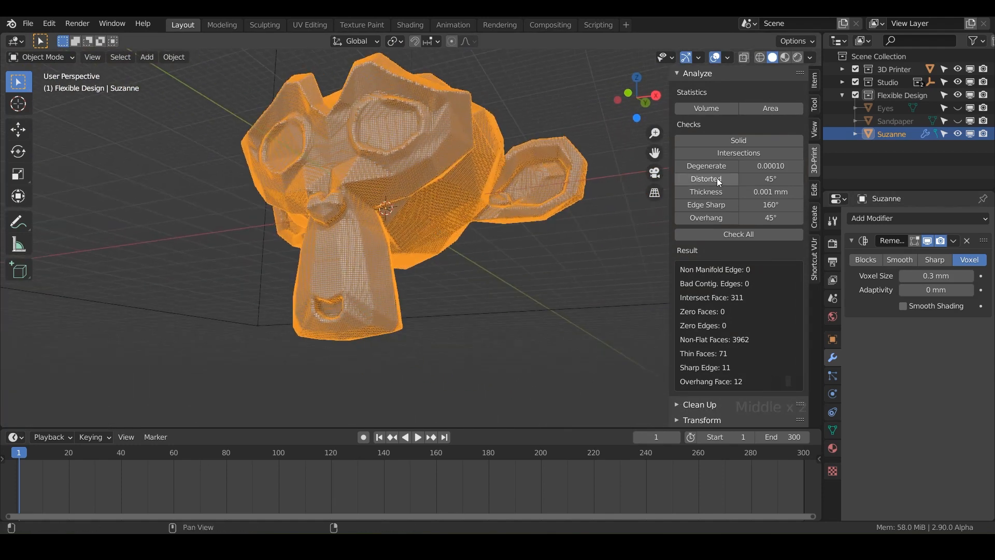
middle_click_drag(371, 210, 438, 241)
key("Tab")
scroll(415, 216, "up", 2)
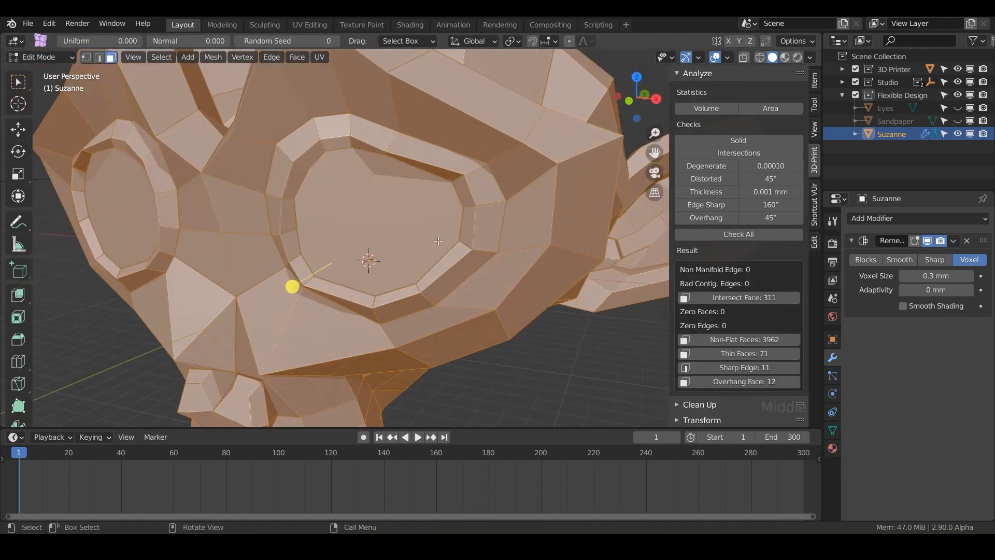
middle_click_drag(497, 250, 456, 243, "shift")
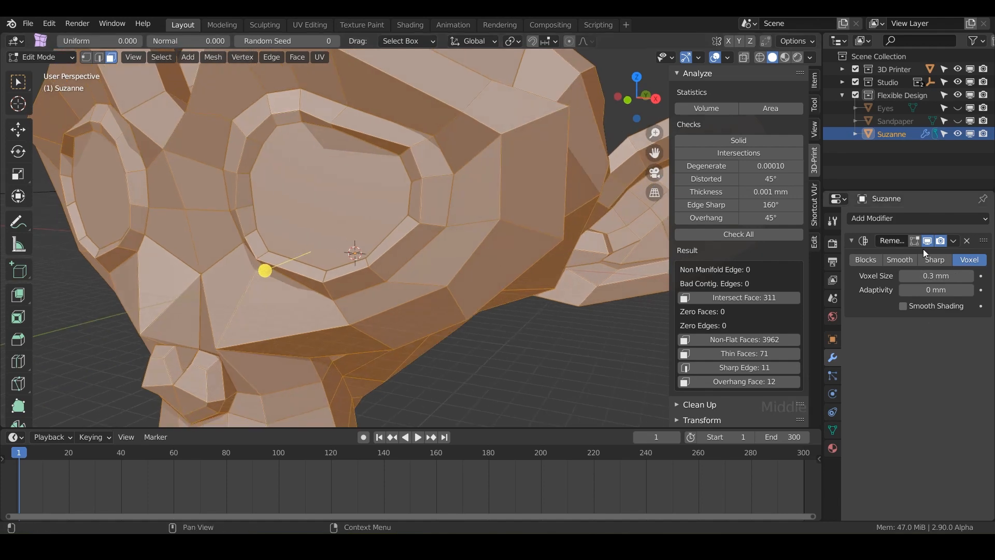
key("Tab")
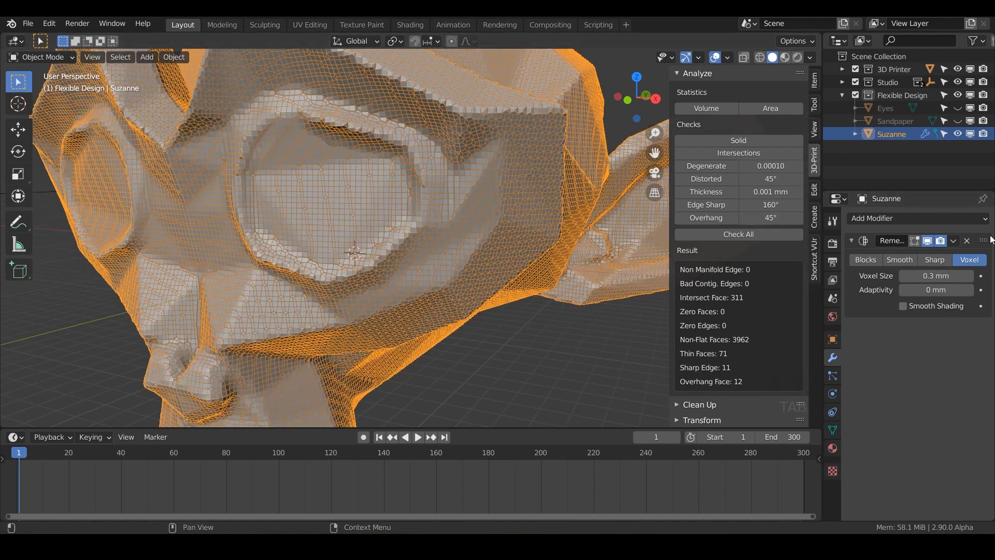
Apply Suzanne's Remesh modifier and open the resulting mesh in Edit Mode
left_click(957, 246)
left_click(910, 257)
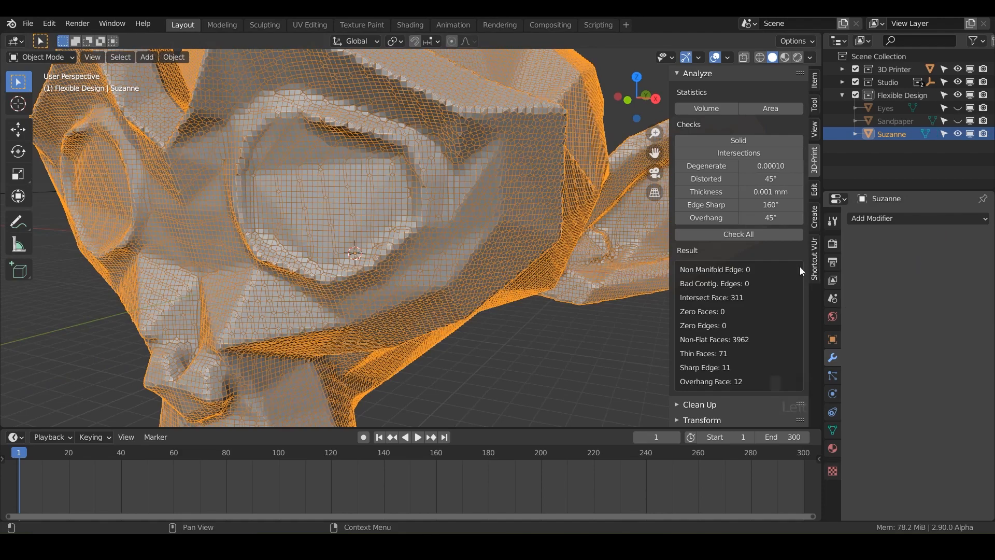
key("Tab")
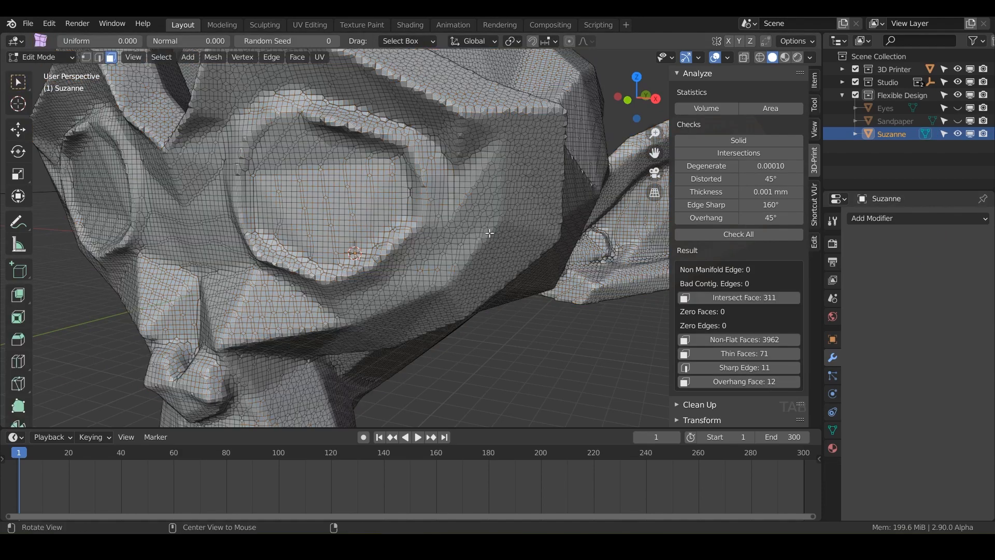
Select Suzanne's whole remeshed surface and randomize it by about 0.656 mm
middle_click_drag(445, 209, 462, 293, "shift")
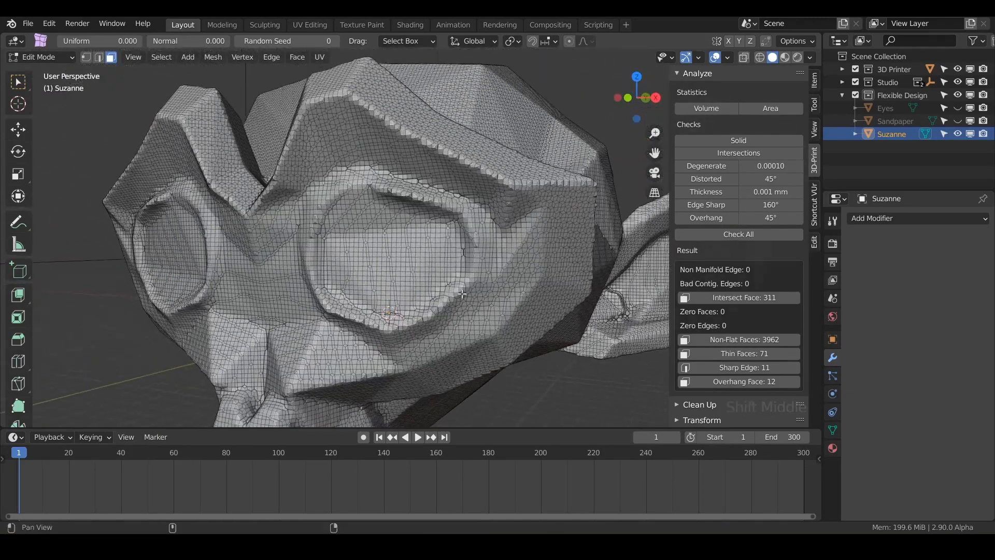
middle_click_drag(411, 208, 379, 269)
key("a")
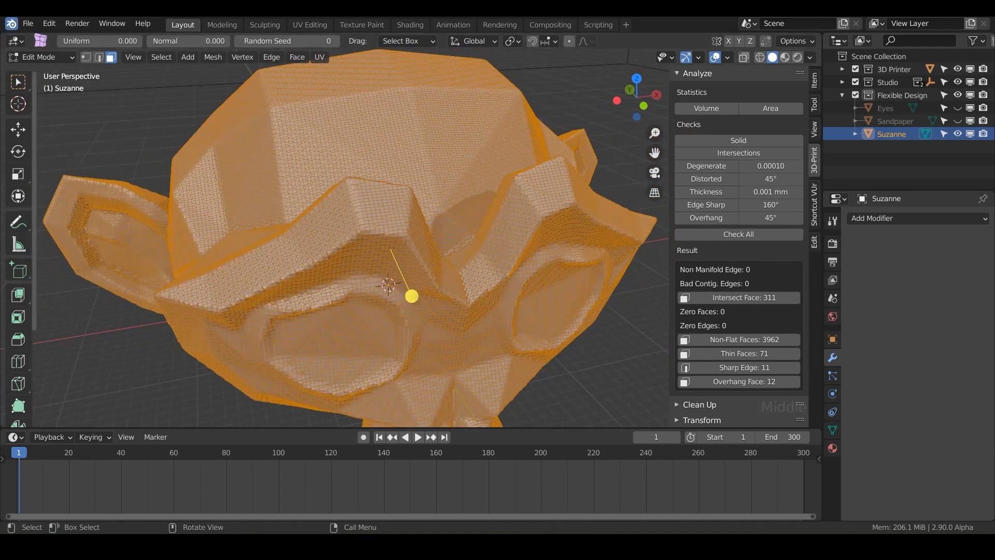
middle_click_drag(382, 289, 368, 256, "shift")
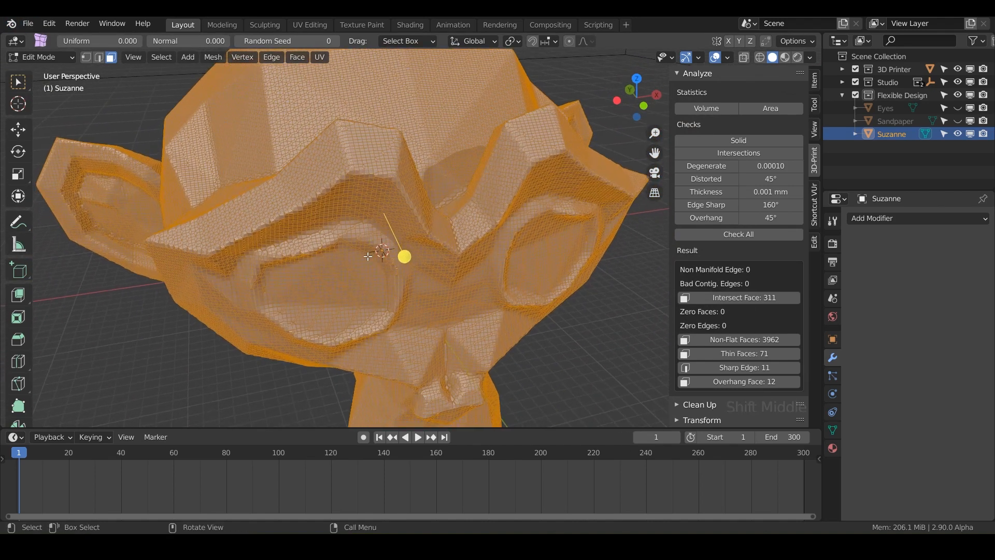
left_click_drag(403, 258, 405, 256)
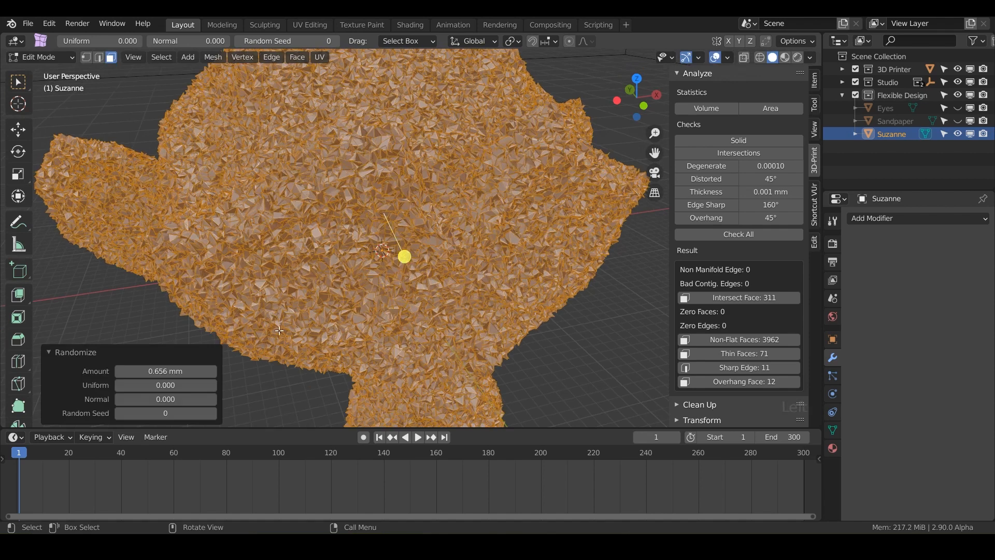
Set the Randomize amount on Suzanne's mesh to about 0.316 mm
left_click(49, 352)
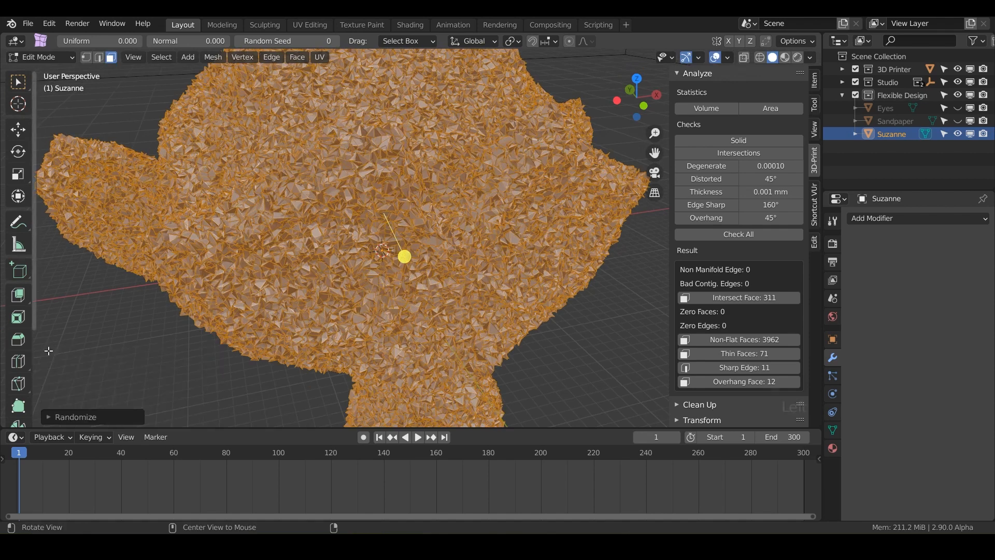
left_click(50, 418)
left_click_drag(156, 371, 184, 371)
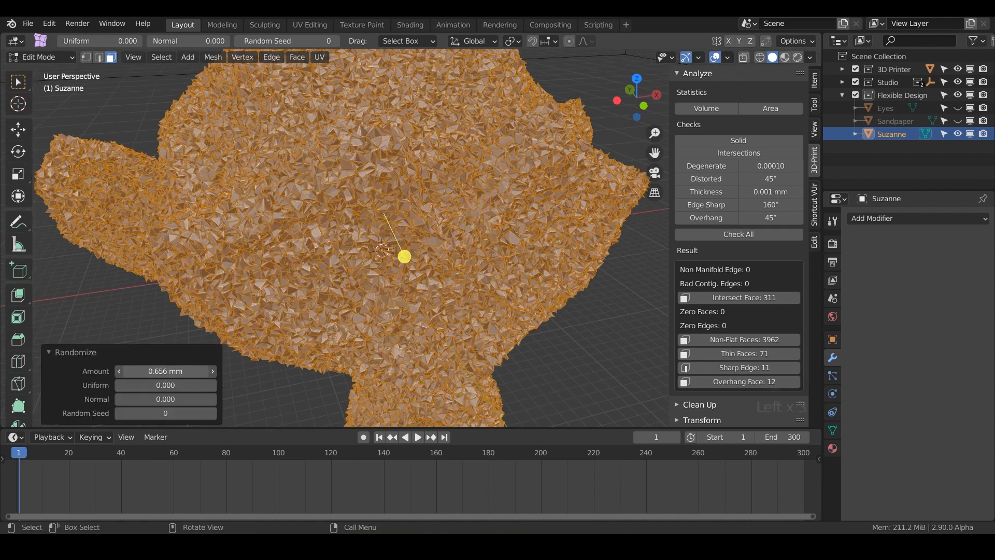
mouse_move(430, 203)
left_mouse_down()
mouse_move(400, 258)
mouse_move(420, 196)
left_mouse_up()
middle_click_drag(420, 196, 340, 244)
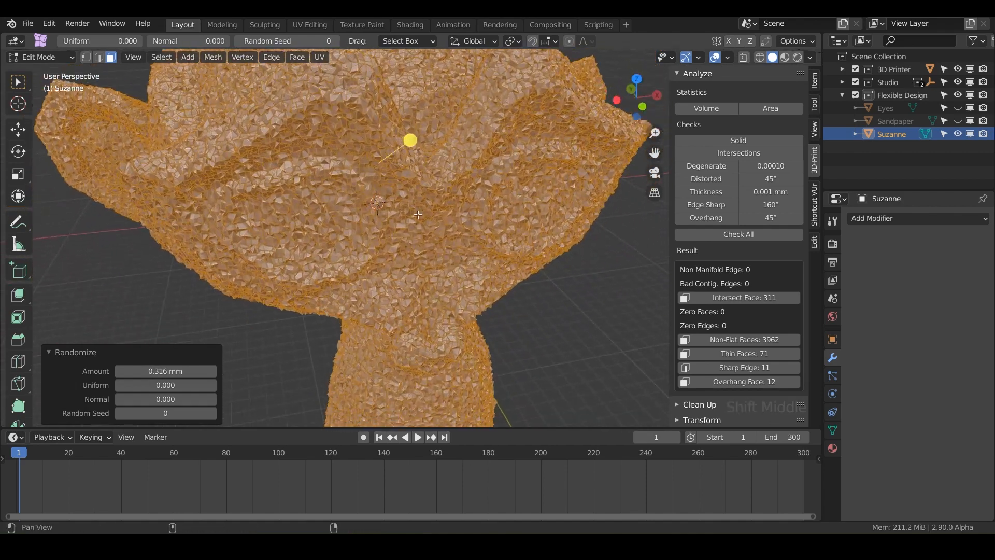
Unhide the Eyes object and show the roughened Suzanne deselected in Object Mode
left_click(958, 108)
left_click_drag(481, 222, 430, 222, "alt")
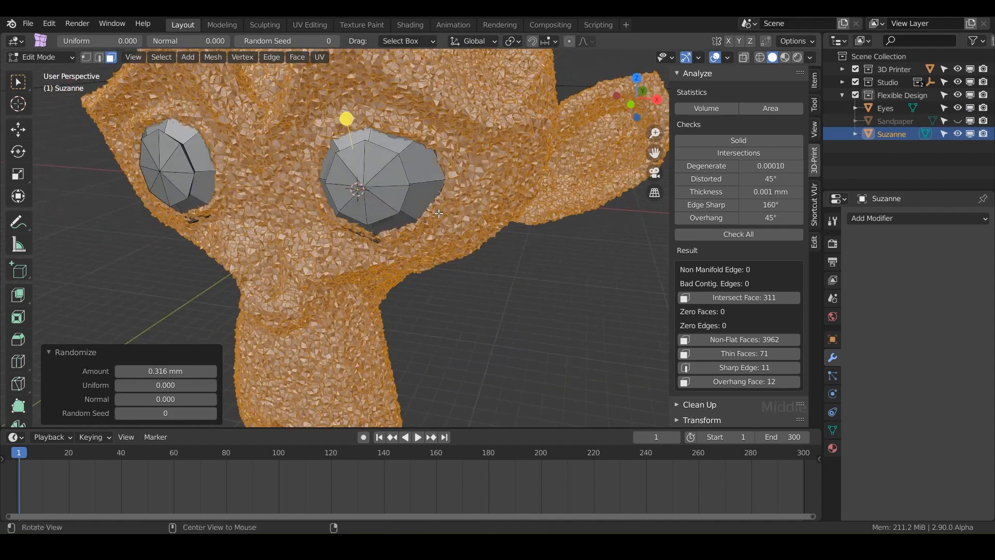
key("Tab")
left_click_drag(665, 209, 637, 186, "alt")
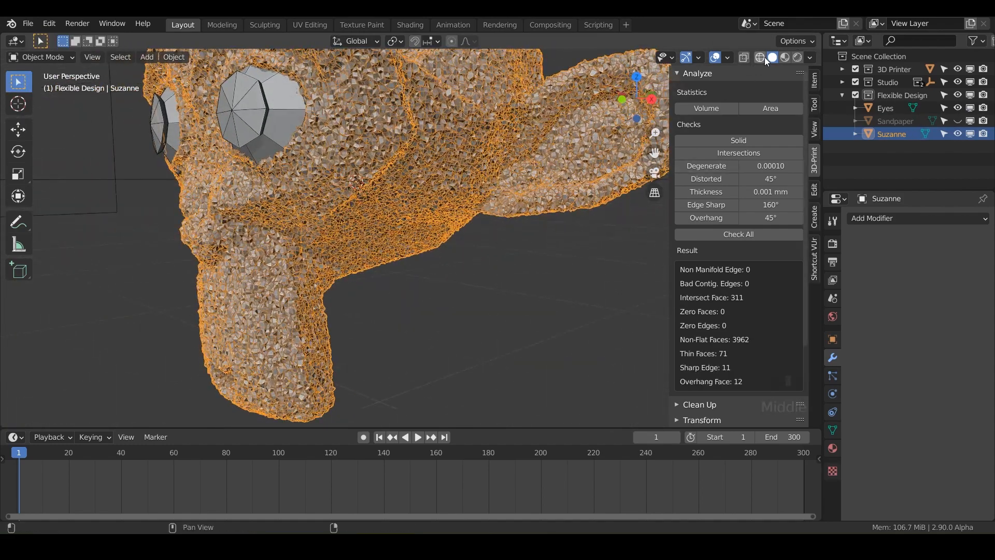
left_click(502, 309)
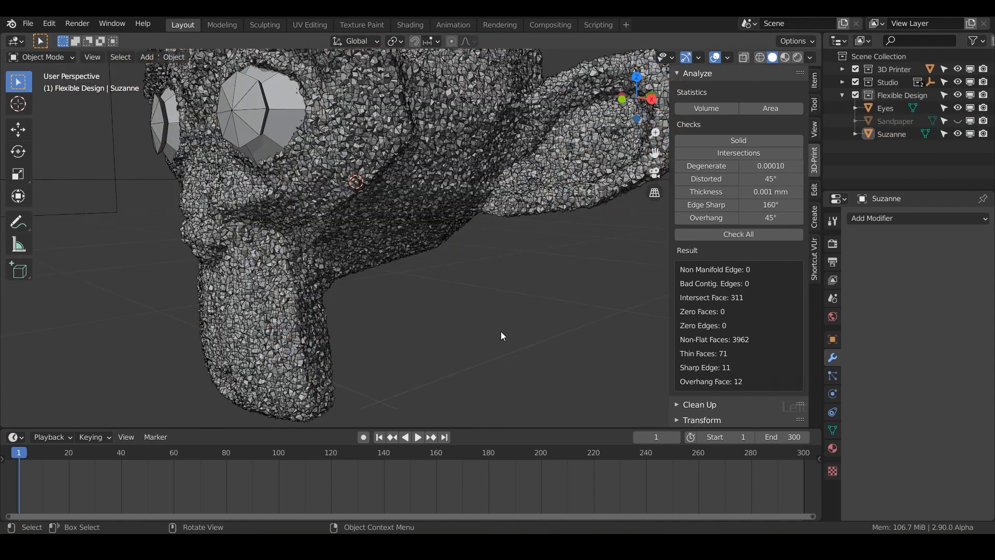
Examine the roughened head from several angles and highlight all faces of the Eyes object in Edit Mode
left_click_drag(506, 333, 538, 340, "alt")
scroll(537, 341, "down", 3)
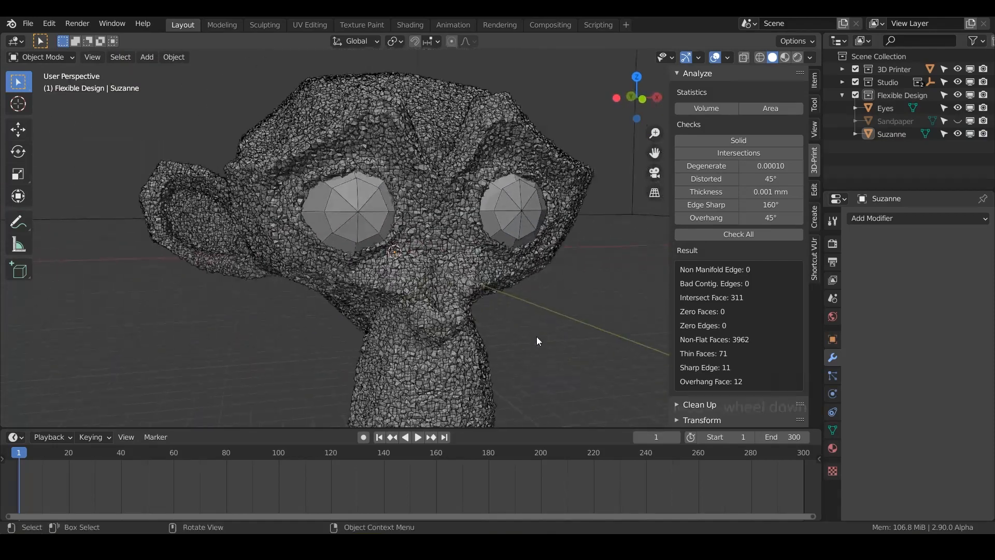
scroll(539, 340, "down", 4)
middle_click_drag(566, 301, 502, 305)
scroll(502, 305, "up", 2)
left_click(425, 186)
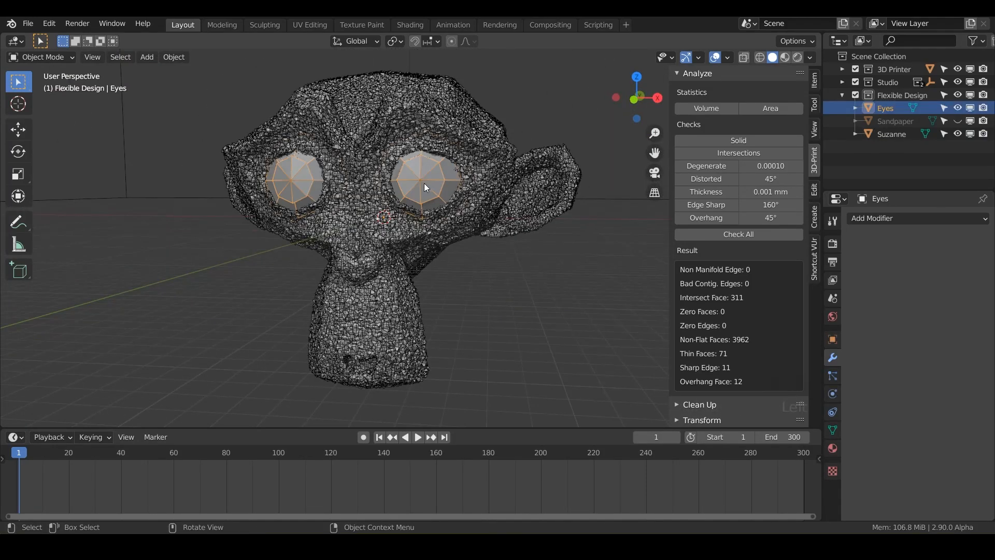
key("Tab")
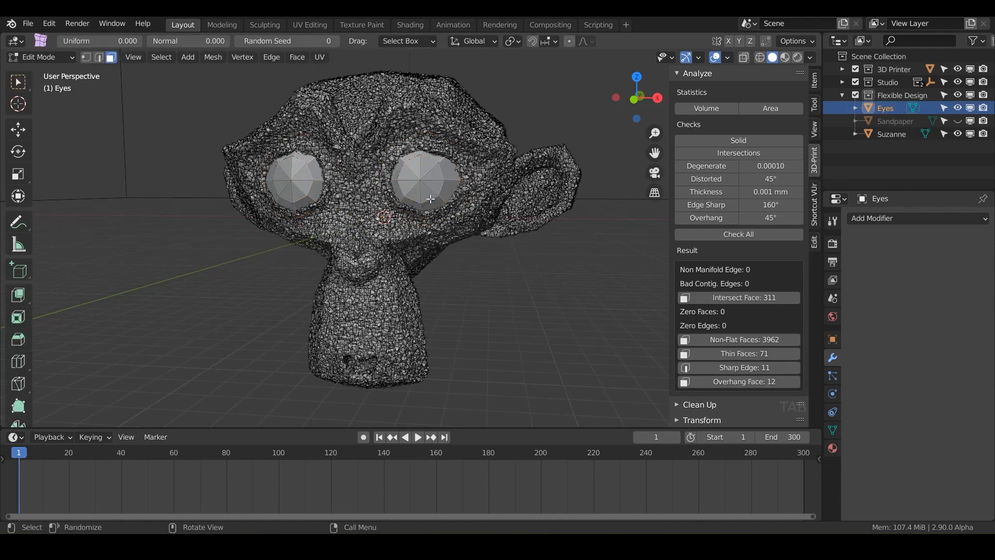
key("a")
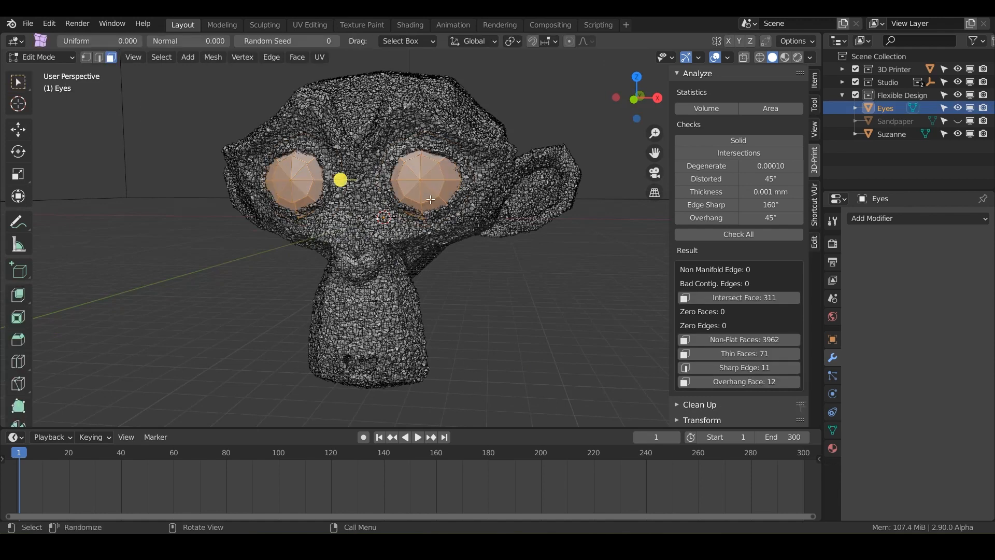
key("Tab")
Join the Eyes to Suzanne with a Bool Tool brush Union, keeping Suzanne as the active object
middle_click_drag(456, 227, 416, 231)
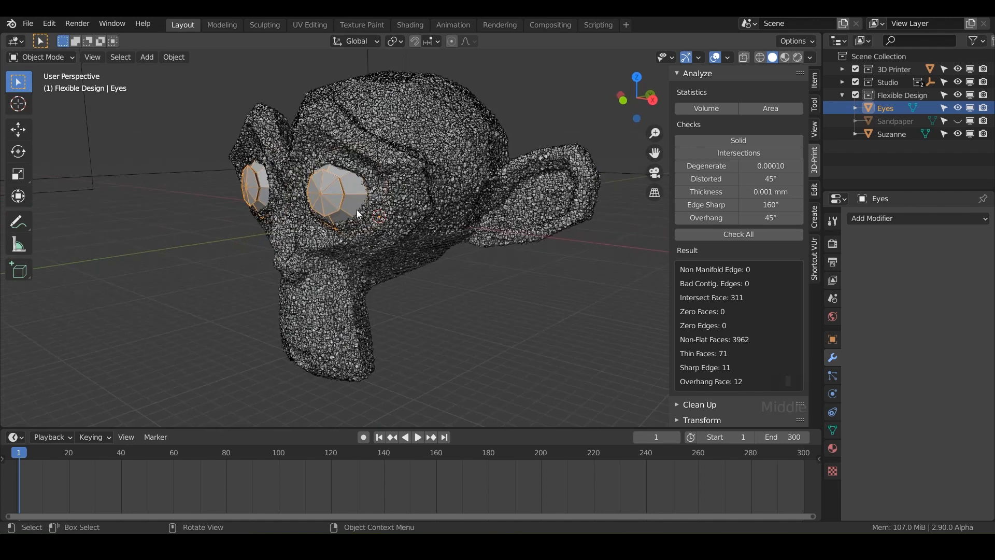
left_click(421, 158, "shift")
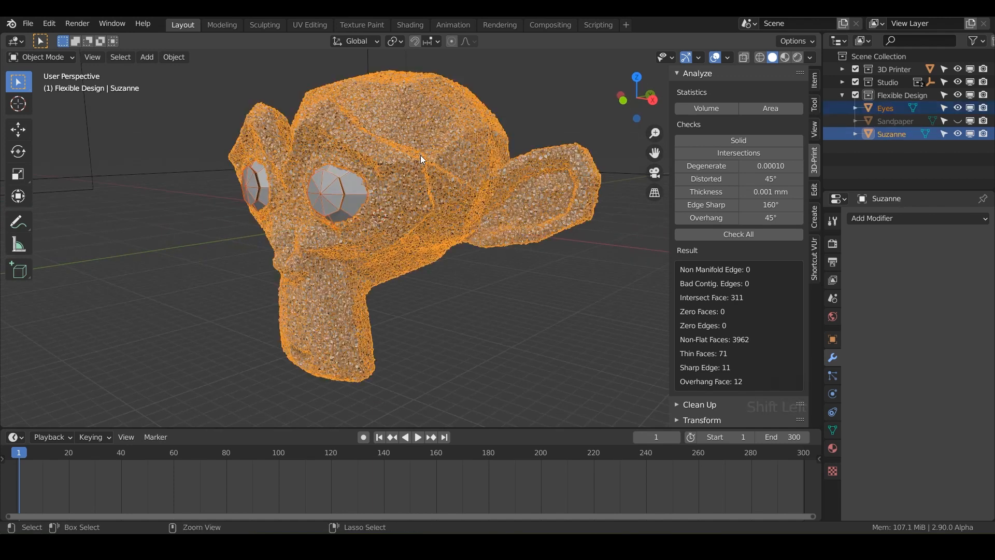
key("ctrl+KP_Add")
left_click(426, 291)
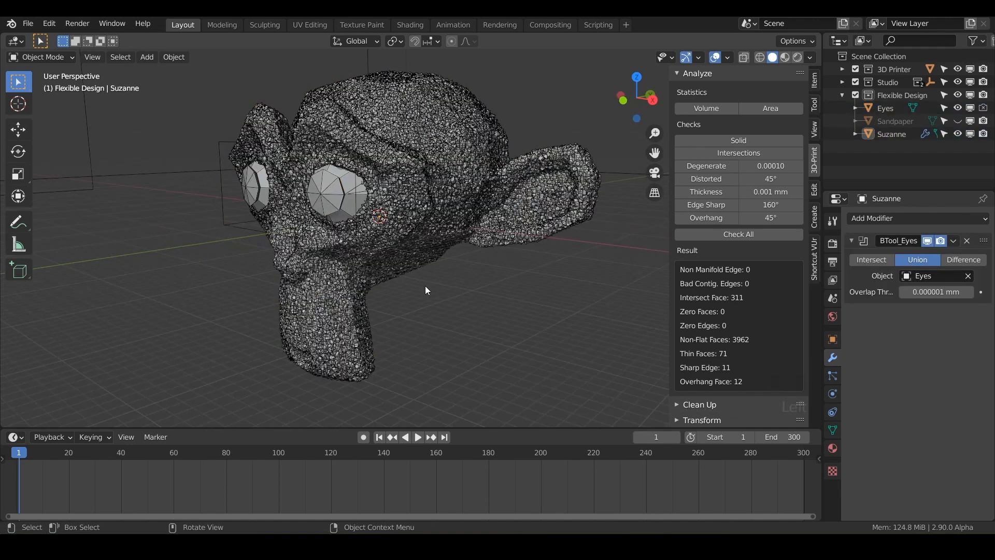
mouse_move(419, 287)
middle_mouse_down()
mouse_move(471, 275)
mouse_move(553, 282)
mouse_move(438, 279)
mouse_move(389, 291)
mouse_move(466, 295)
mouse_move(413, 279)
middle_mouse_up()
left_click(471, 293)
left_click(560, 342)
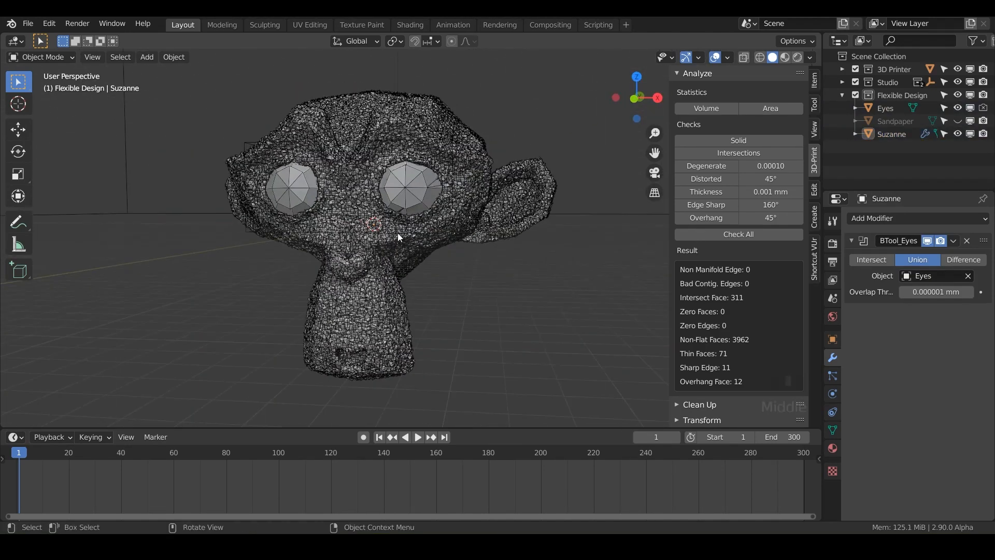
Rename the Suzanne object as Fuzzy_Suzanne
left_click(385, 297)
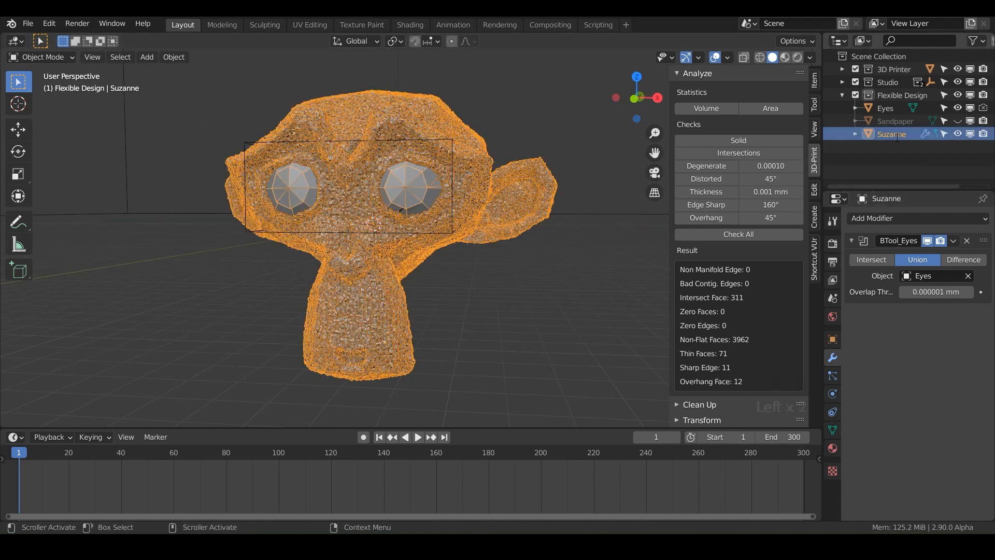
double_click(876, 135)
key("Left")
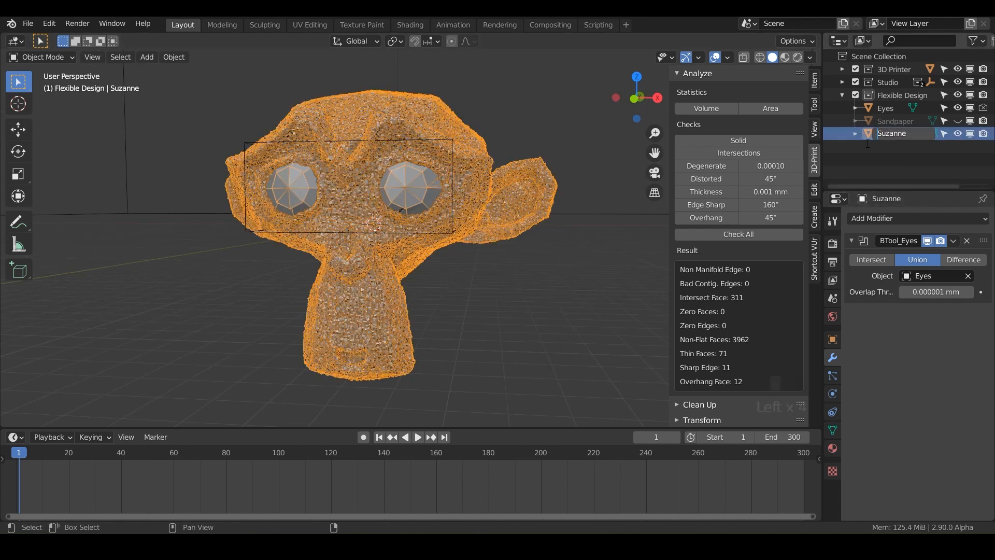
type("Fuzzy_")
key("Return")
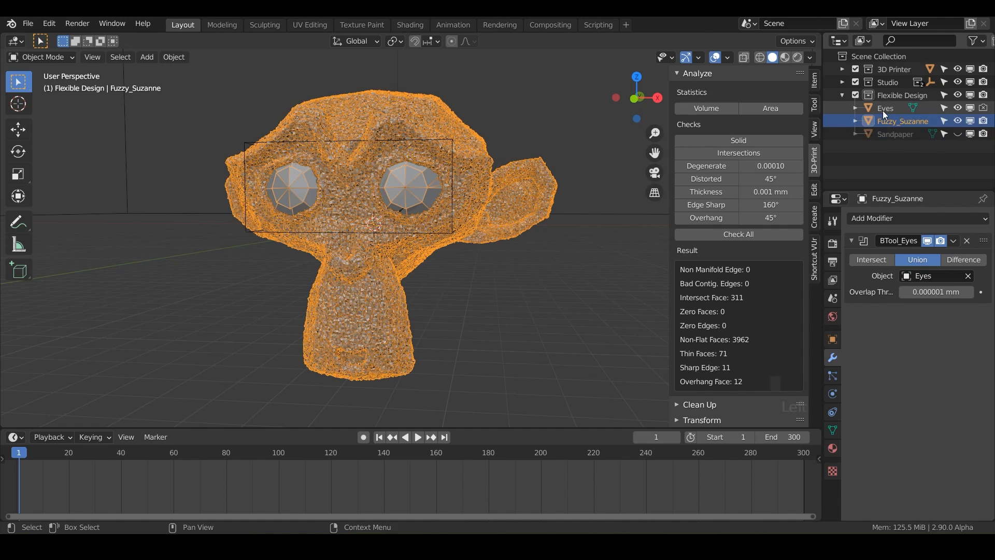
Parent the Eyes object to Fuzzy_Suzanne in the scene hierarchy and check the nesting
left_click(885, 109)
left_click_drag(885, 113, 890, 124)
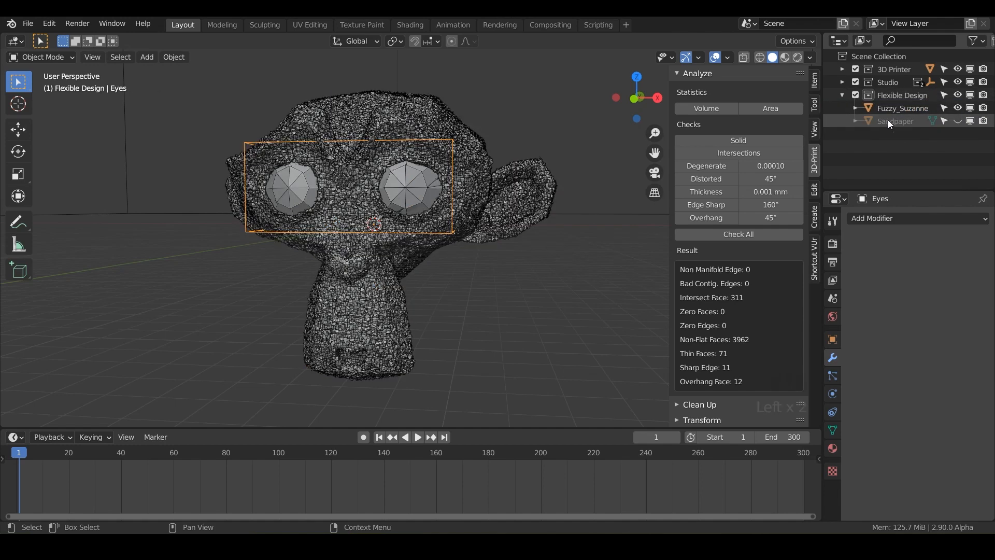
left_click(855, 108)
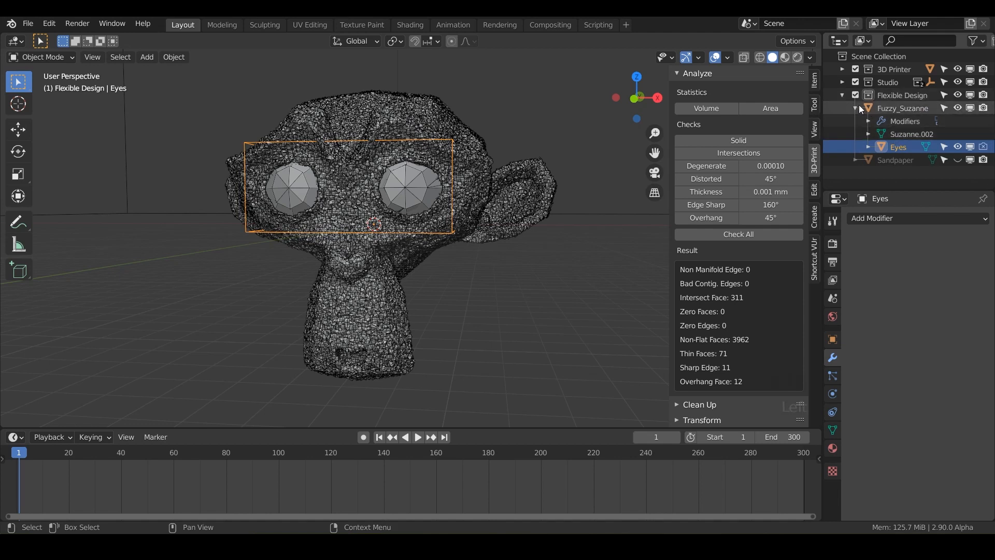
left_click(856, 109)
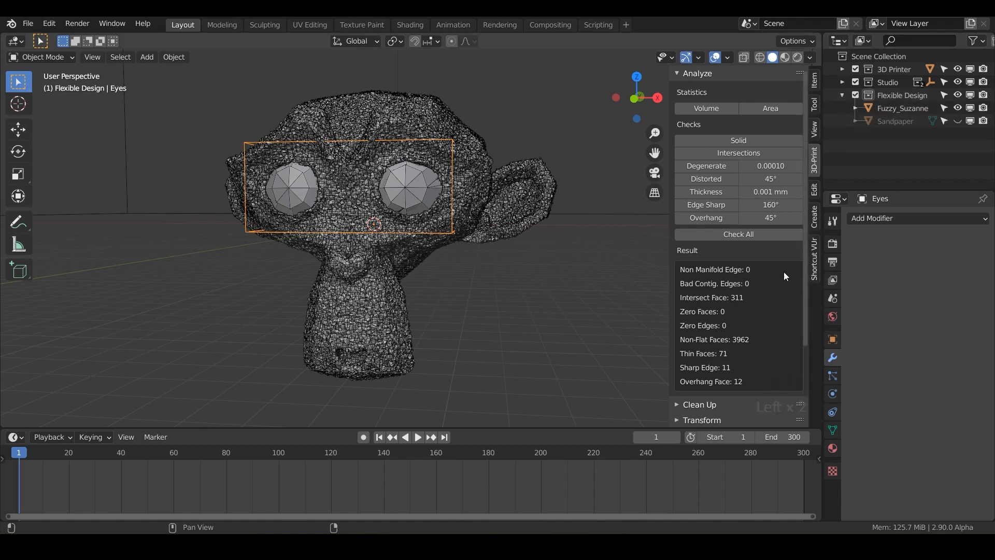
Select Fuzzy_Suzanne, save the file, and run all the 3D-print checks on the head
left_click(907, 108)
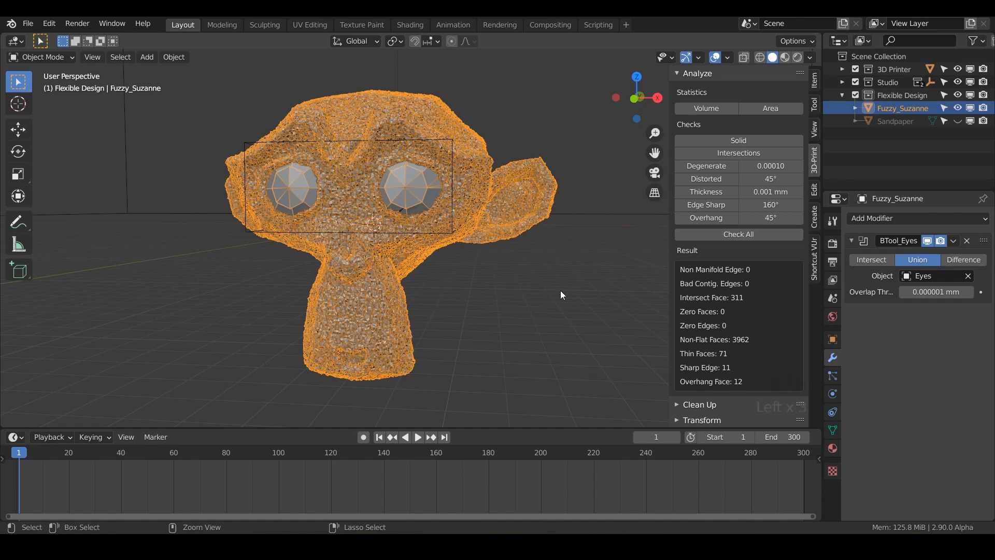
key("ctrl+s")
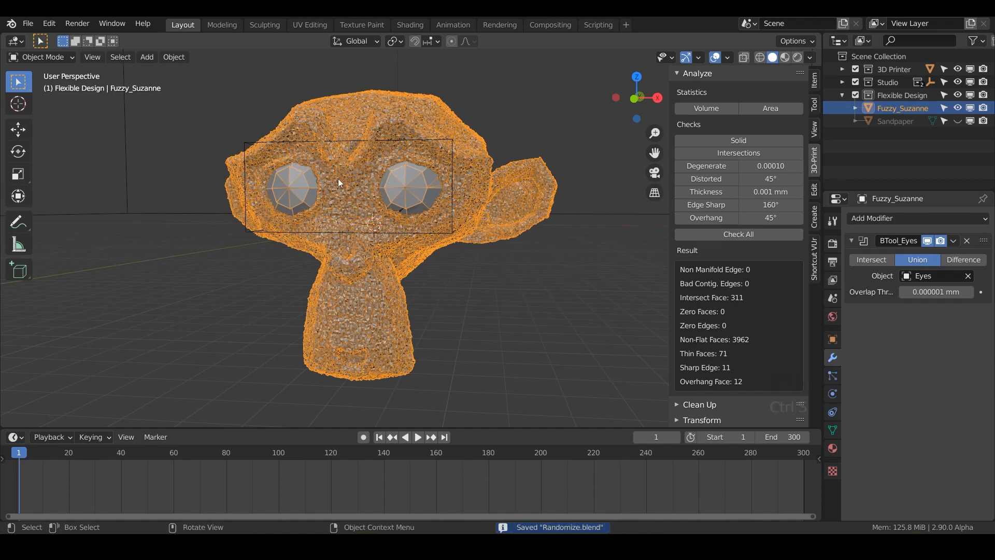
middle_click_drag(366, 262, 311, 256)
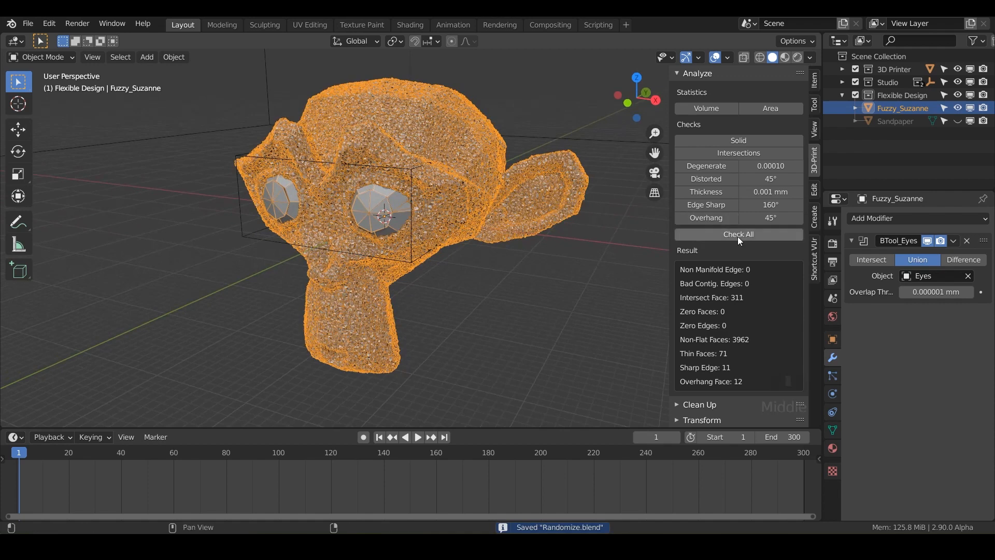
mouse_move(409, 214)
middle_mouse_down()
mouse_move(400, 207)
mouse_move(413, 215)
middle_mouse_up()
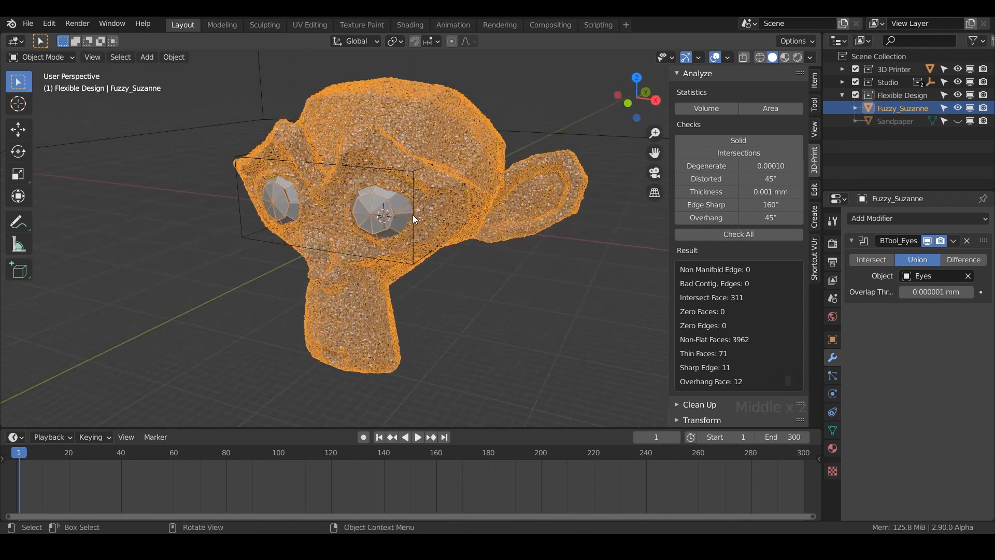
left_click(742, 235)
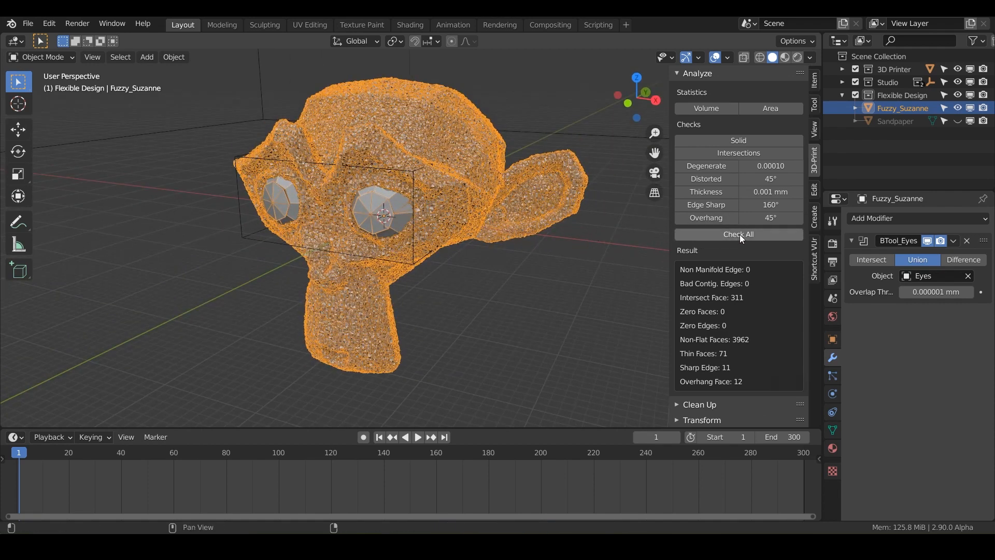
left_click(741, 235)
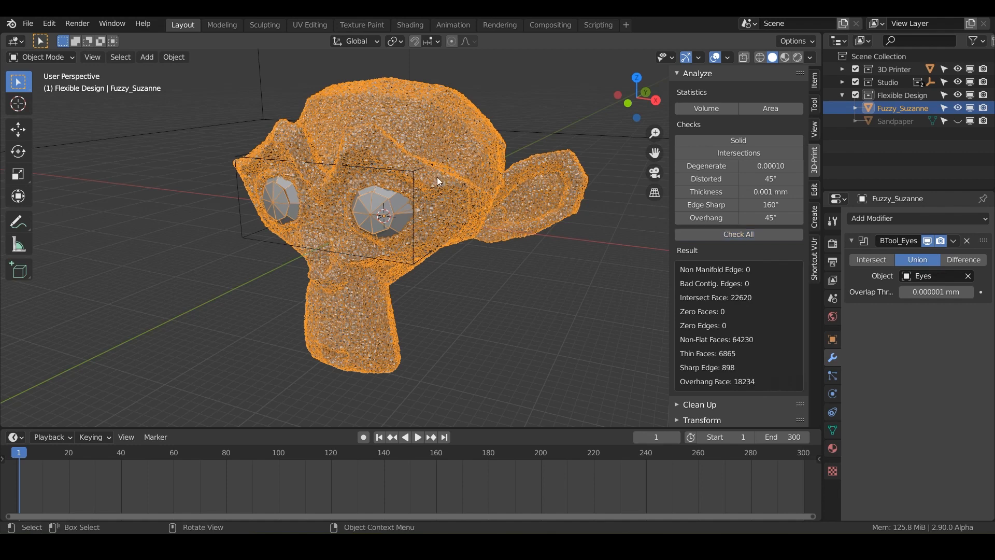
Highlight the faces flagged as intersecting and non-flat on Fuzzy_Suzanne in Edit Mode and examine them up close
key("Tab")
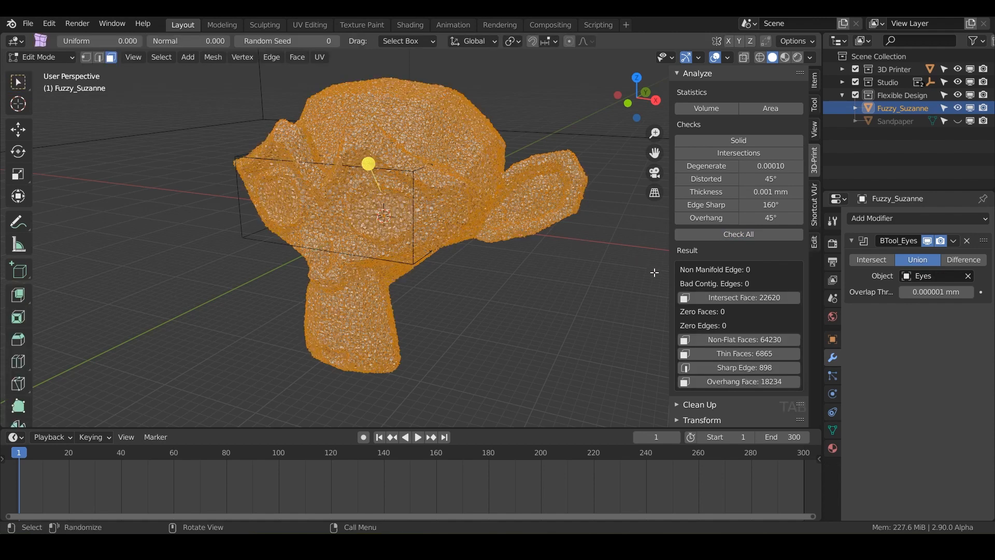
left_click(700, 304)
left_click(739, 342)
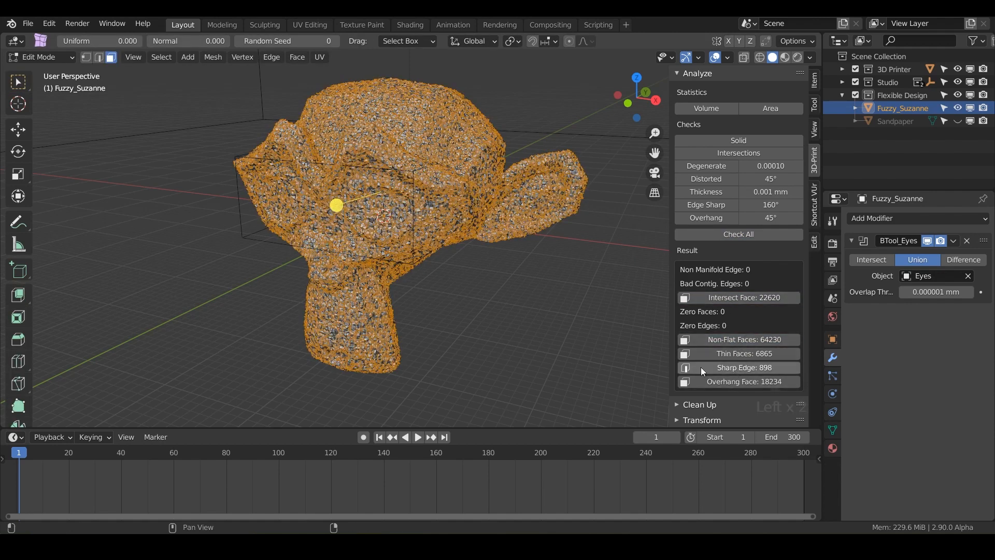
scroll(391, 215, "up", 5)
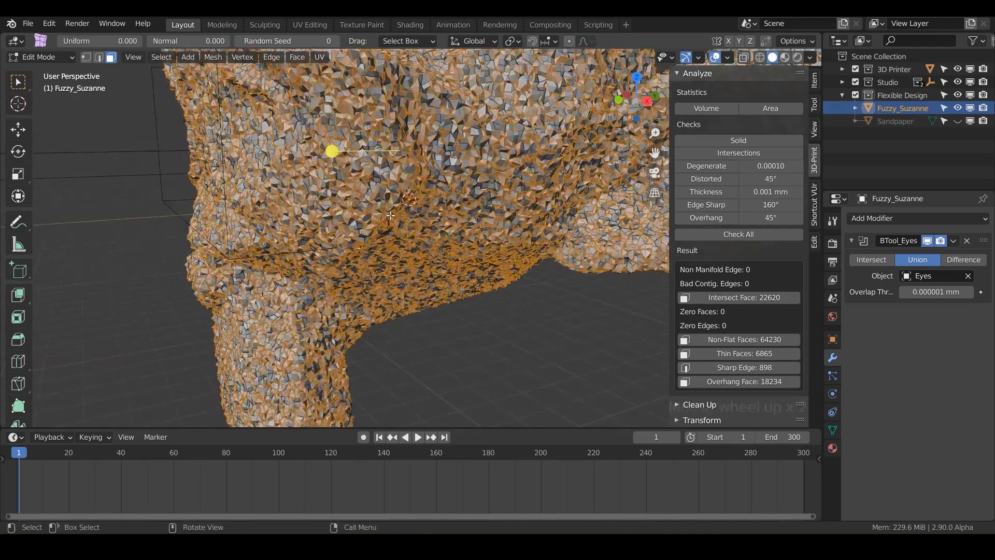
middle_click_drag(390, 215, 516, 244)
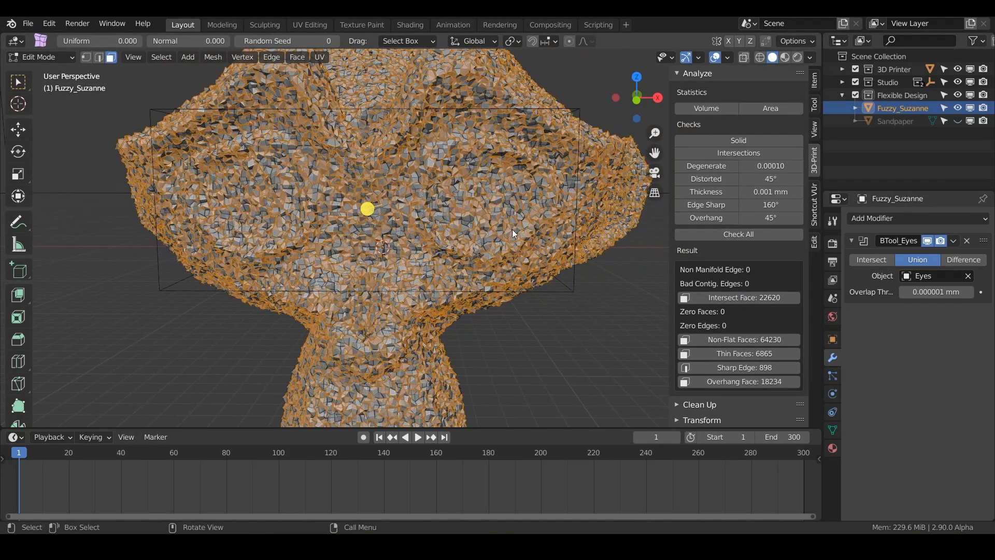
Return to Object Mode and export Fuzzy_Suzanne as an STL into the STLs folder
key("Tab")
scroll(558, 299, "down", 3)
scroll(750, 381, "down", 2)
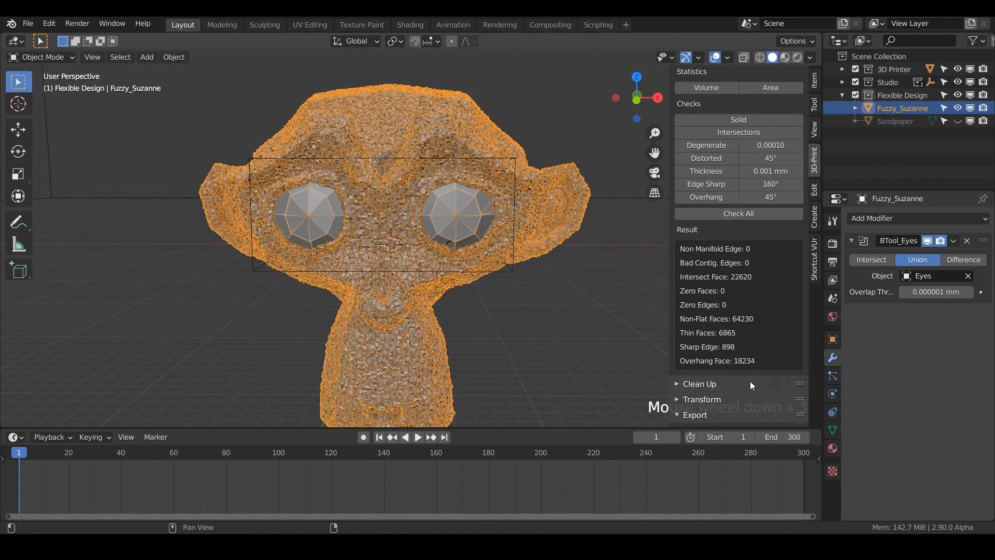
left_click(758, 321)
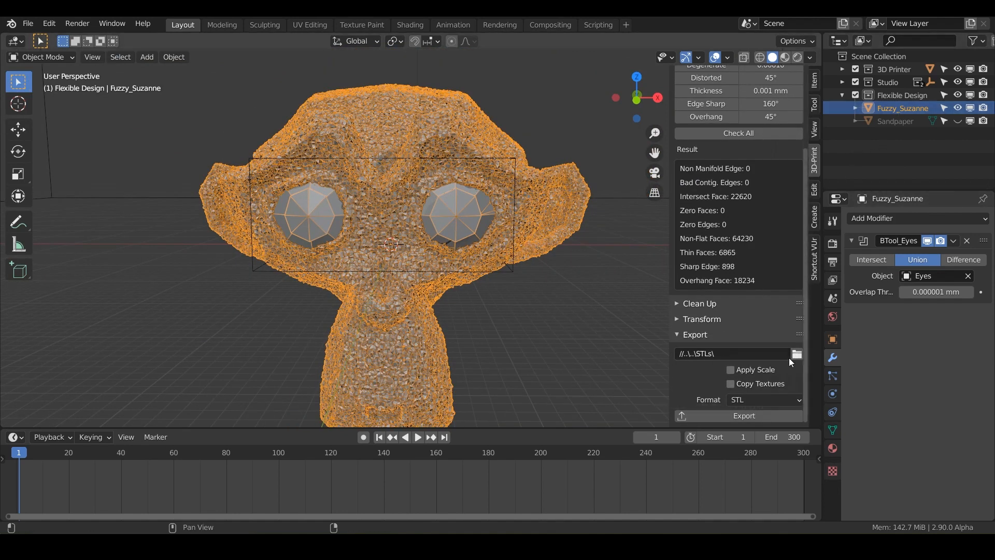
left_click(723, 416)
Unhide the Sandpaper object and move it 61.615 mm along X, clear of the head
left_click(959, 121)
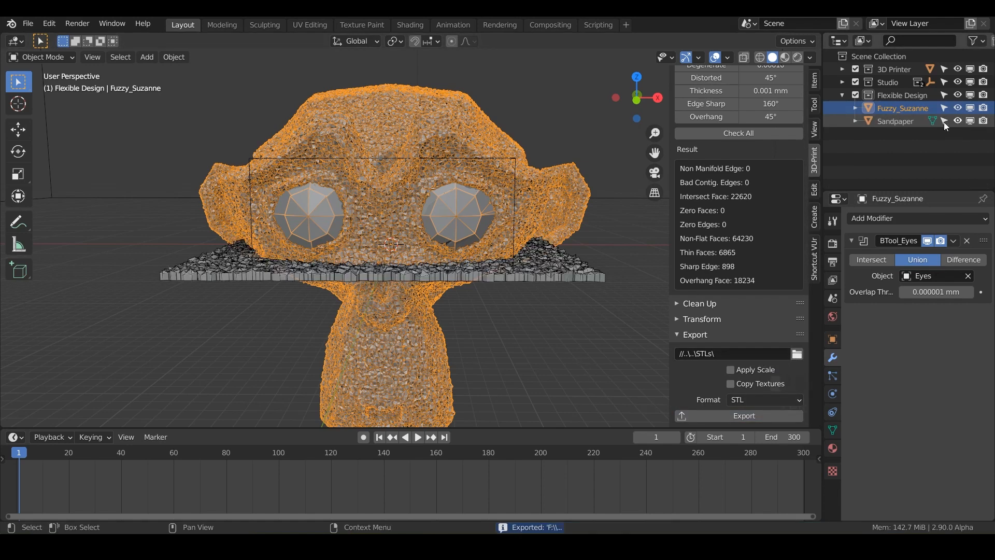
scroll(577, 223, "down", 2)
middle_click_drag(540, 262, 483, 296)
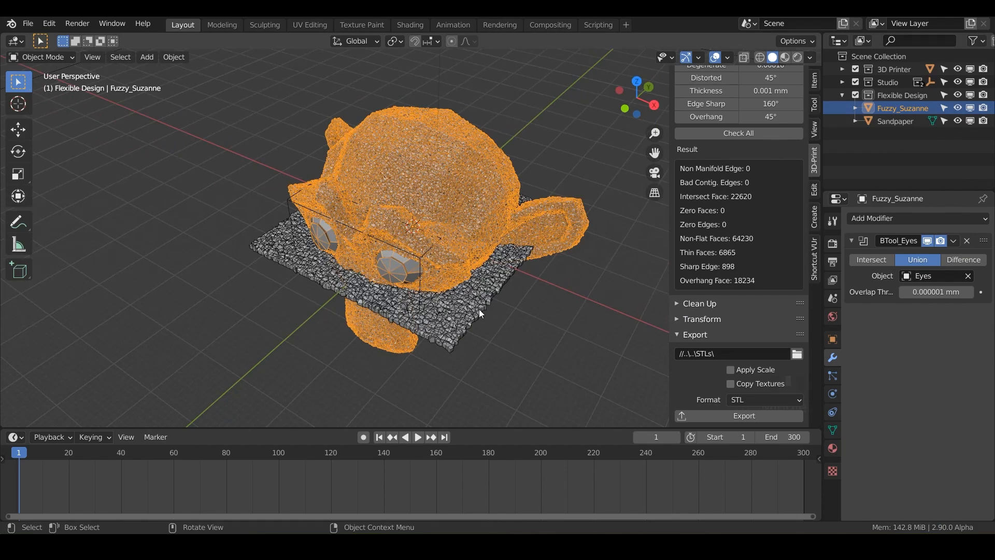
left_click(479, 309)
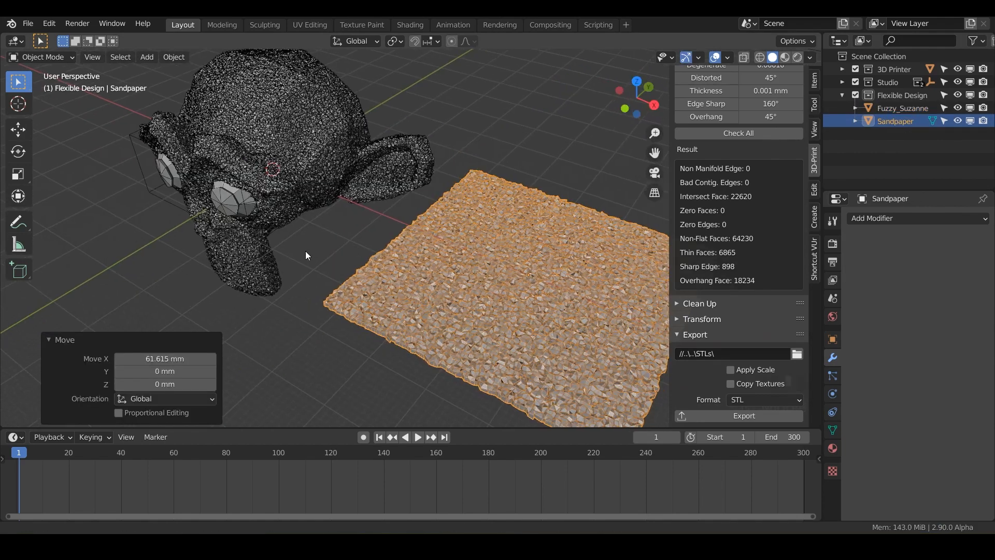
mouse_move(305, 251)
middle_mouse_down()
mouse_move(325, 260)
mouse_move(321, 241)
middle_mouse_up()
scroll(326, 260, "down", 3)
Switch the viewport to rendered shading and rotate the Sandpaper plane 45° about the global X axis
left_click(798, 57)
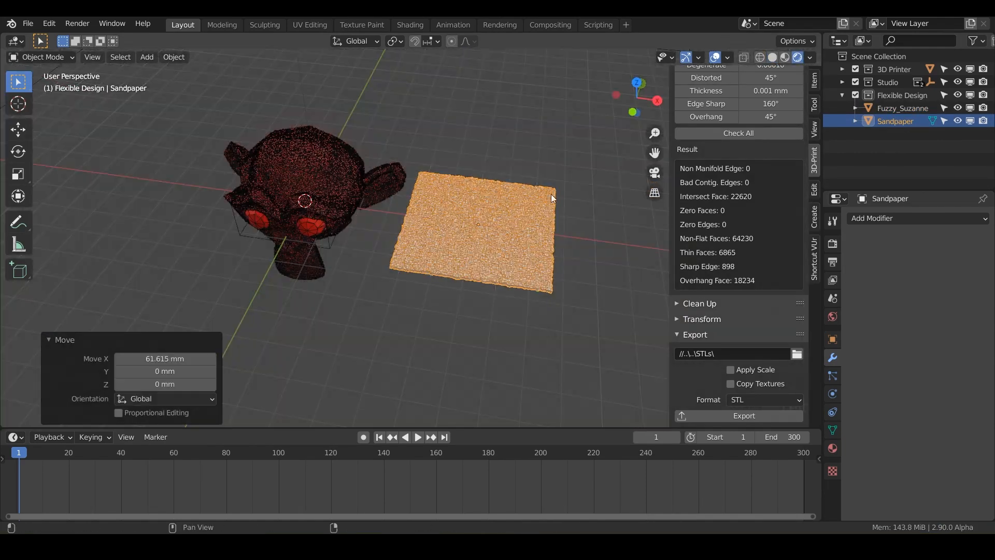
middle_click_drag(551, 194, 481, 223)
type("rx")
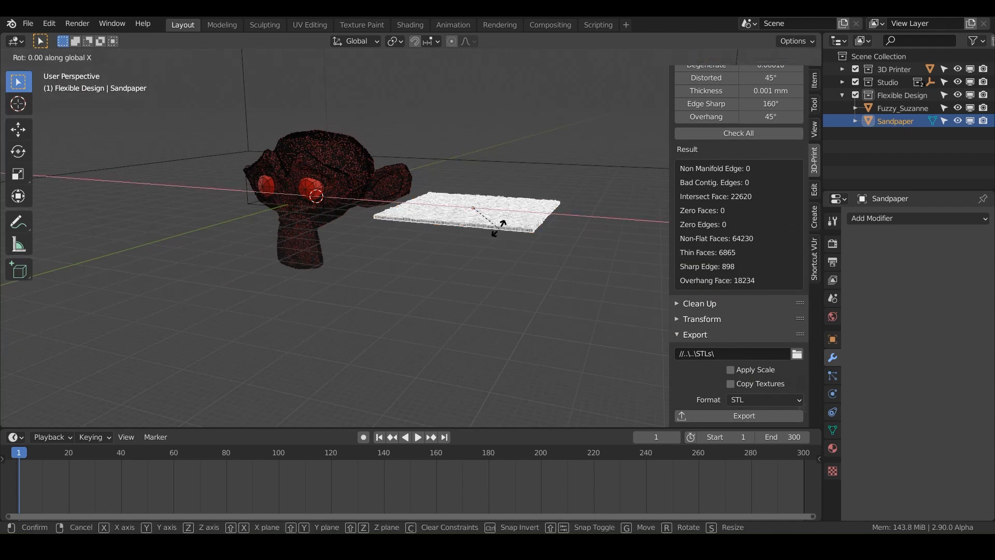
type("45")
key("Return")
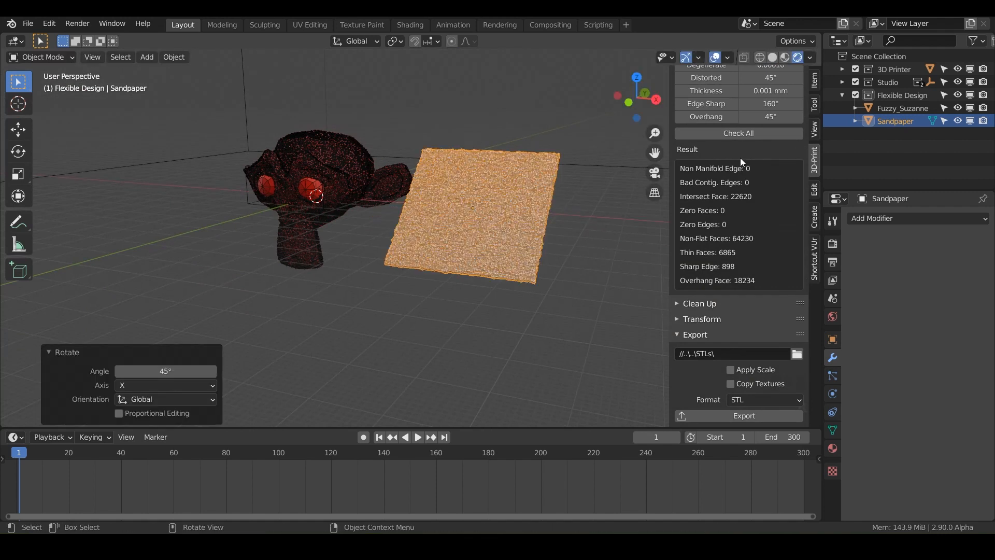
Hide the viewport overlays and frame the rendered Suzanne and Sandpaper for a closer view
left_click(715, 57)
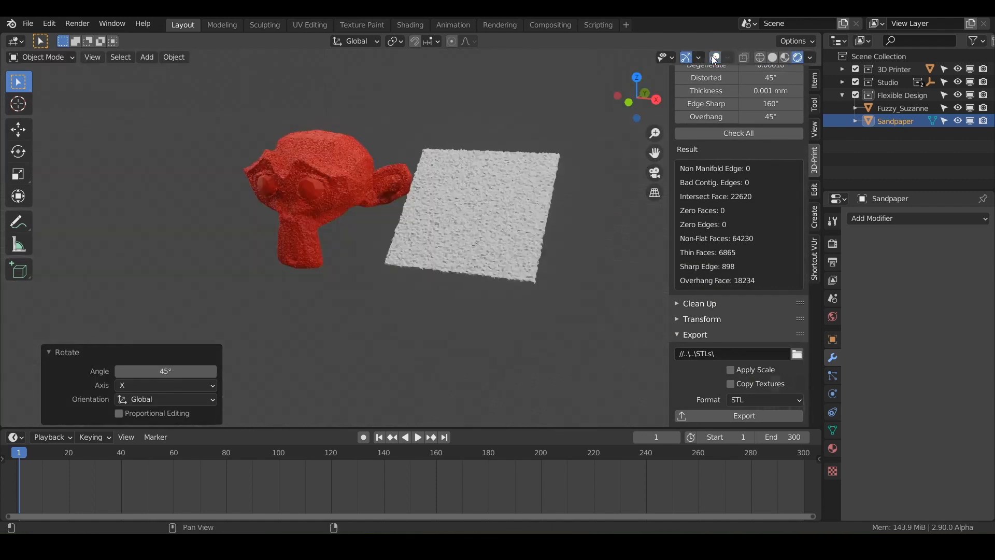
scroll(471, 237, "up", 3)
middle_click_drag(470, 237, 471, 266)
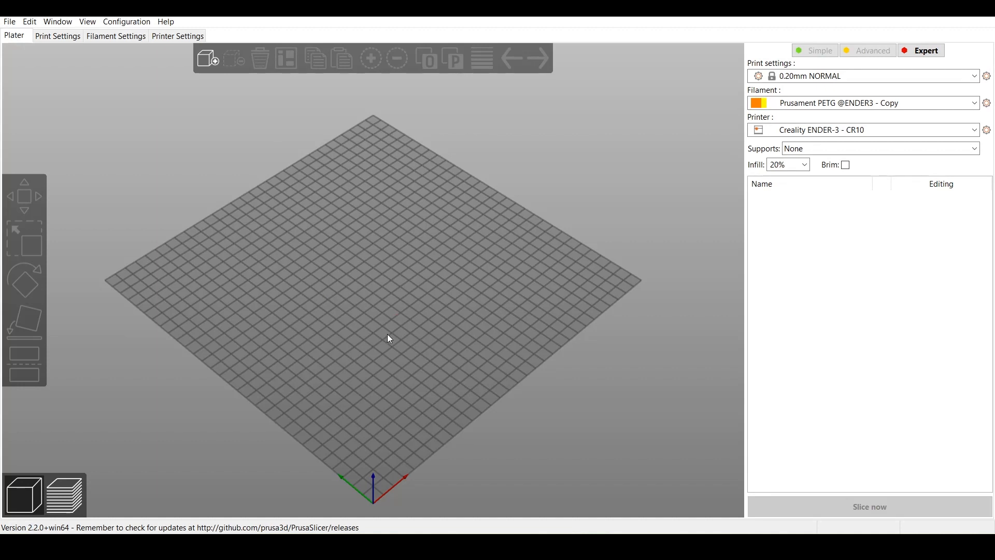
Switch to PrusaSlicer and examine the empty print bed
left_click_drag(387, 334, 397, 331)
scroll(397, 332, "up", 4)
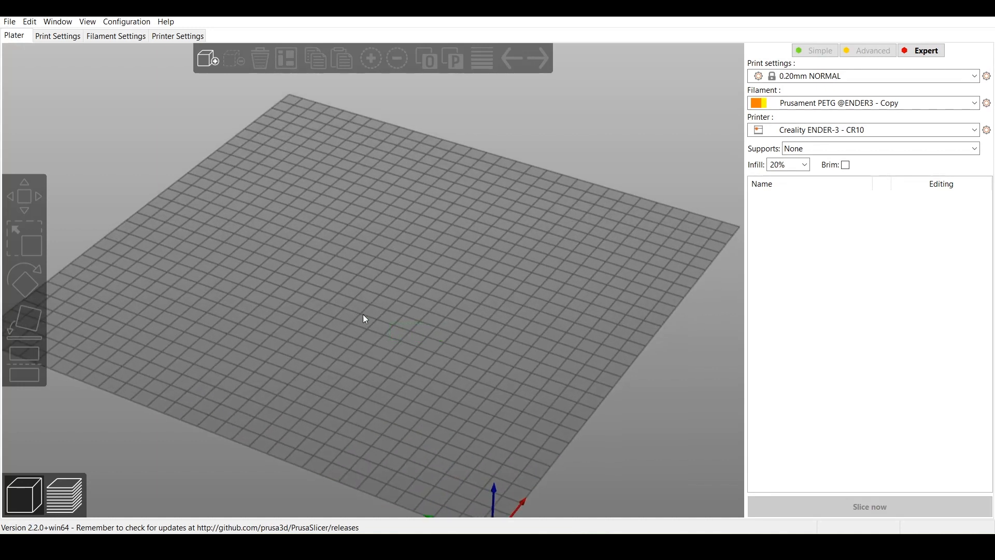
Import Randomize-Sandpaper.stl from the STLs folder onto the print bed
left_click(208, 59)
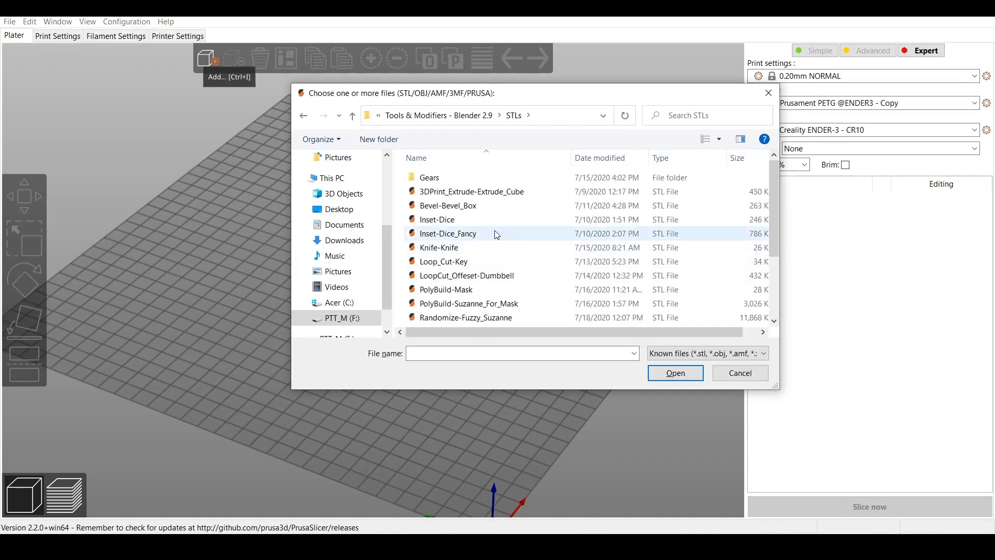
scroll(496, 236, "down", 2)
double_click(495, 242)
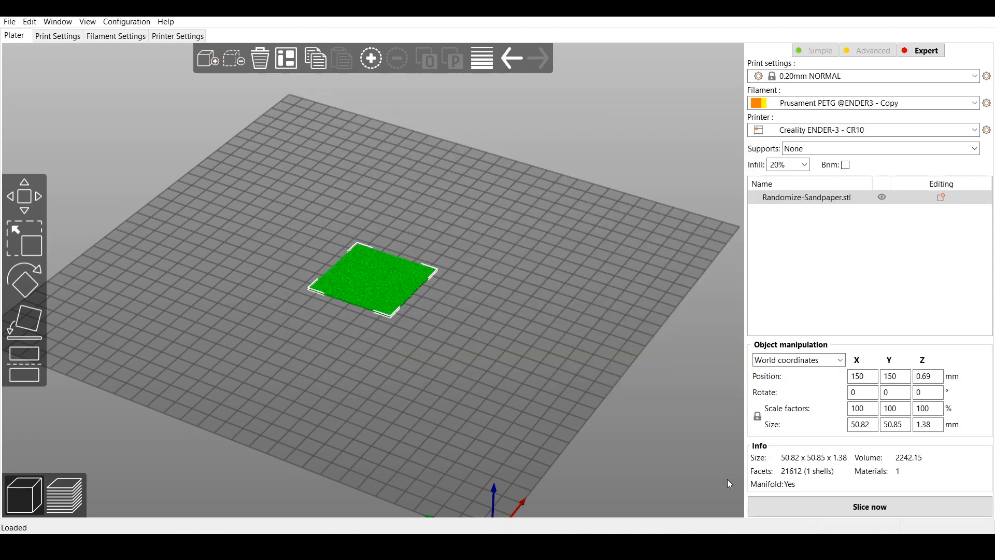
scroll(369, 385, "up", 6)
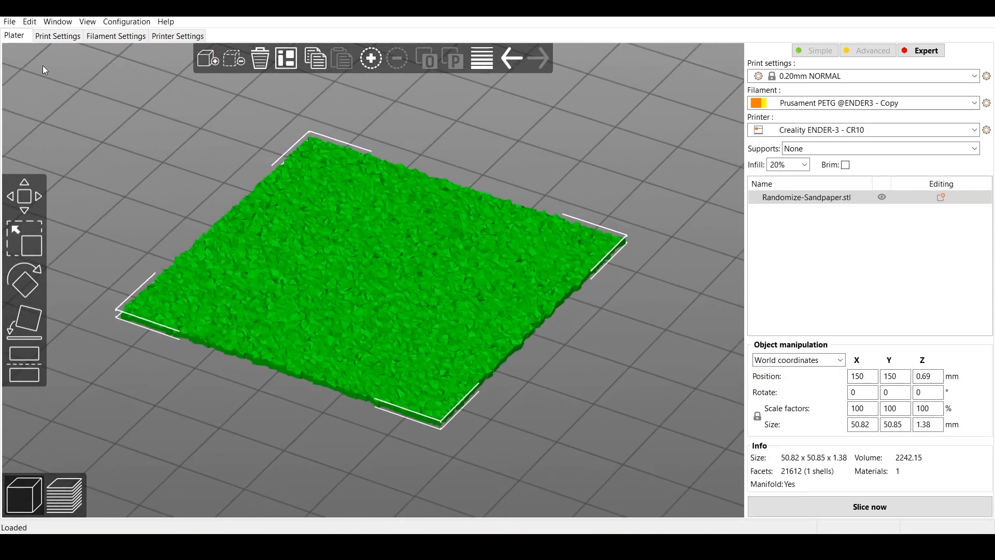
Set the layer height in the print settings to 0.1 mm and return to the plater
left_click(57, 35)
left_click(330, 86)
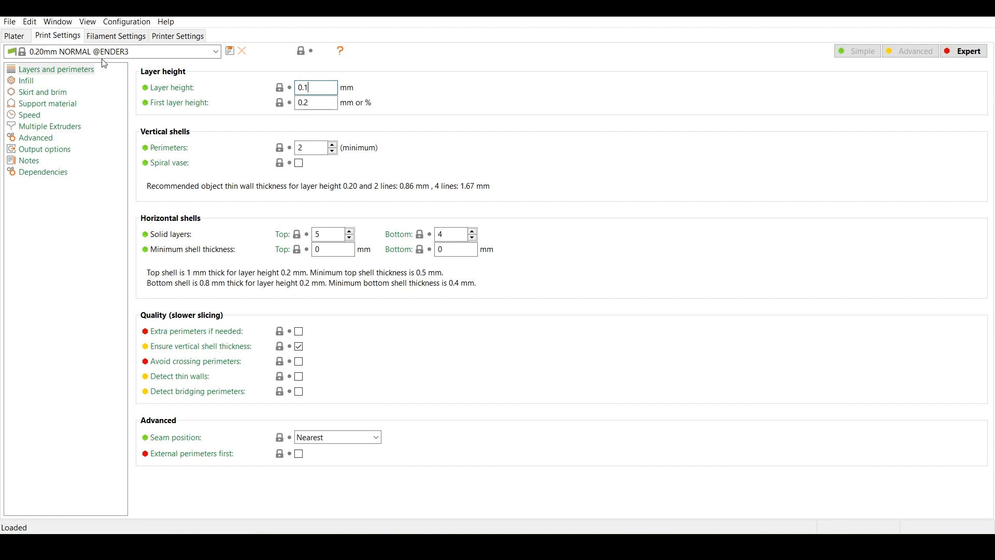
left_click(25, 39)
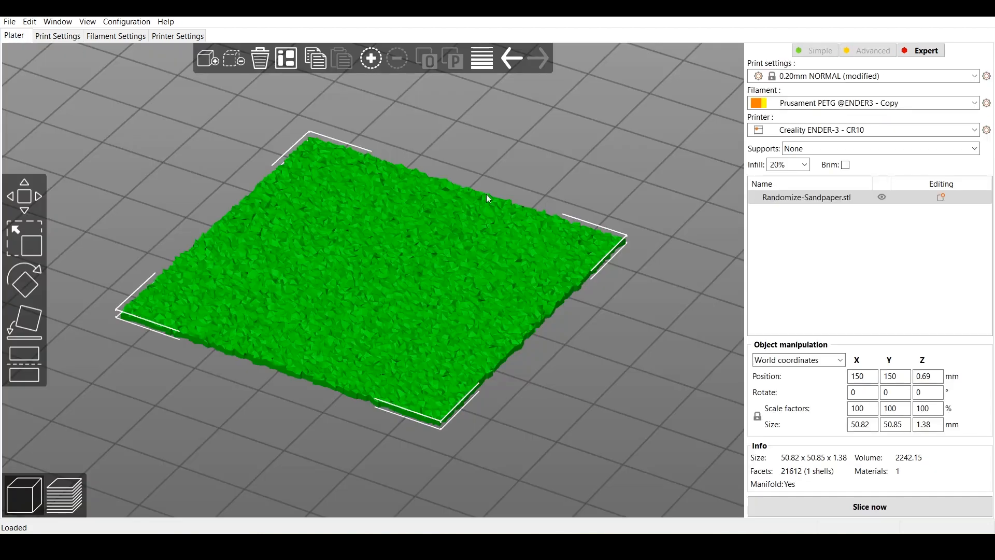
Slice the sandpaper model to generate its toolpath preview
left_click(844, 517)
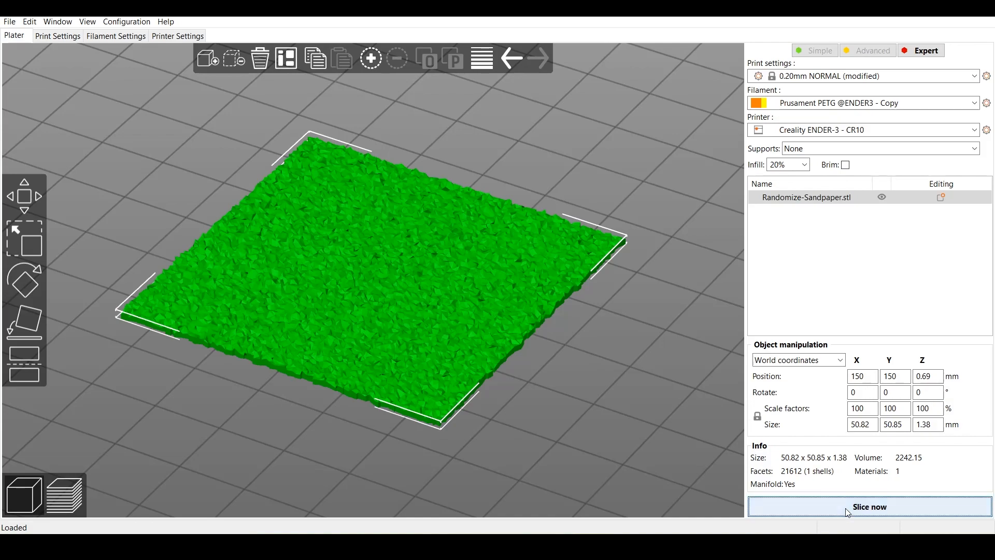
left_click_drag(542, 303, 555, 347)
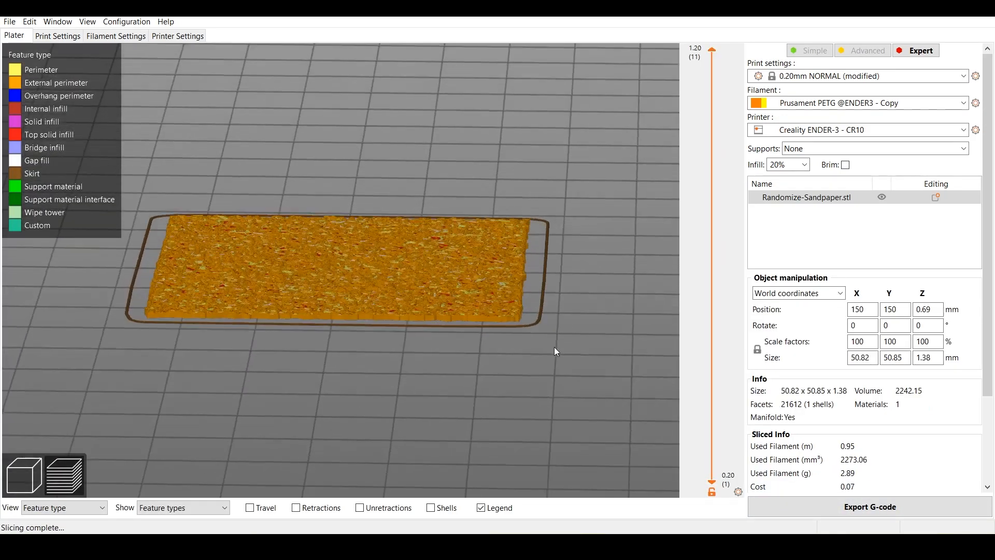
scroll(552, 347, "up", 5)
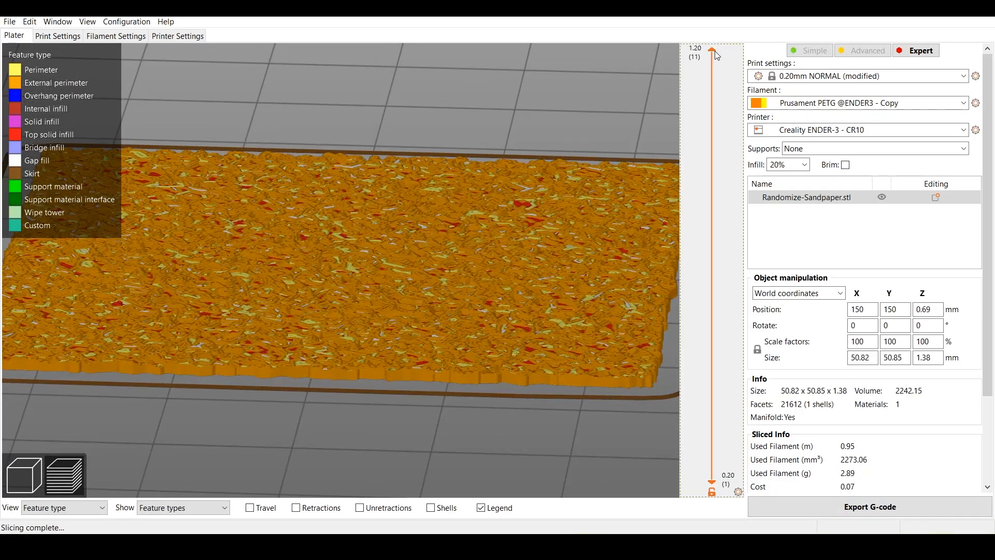
Examine the sandpaper's sliced layers from the 0.50 mm height up to 1.10 mm, and check the estimated printing time
left_click_drag(713, 51, 712, 308)
scroll(694, 207, "up", 3)
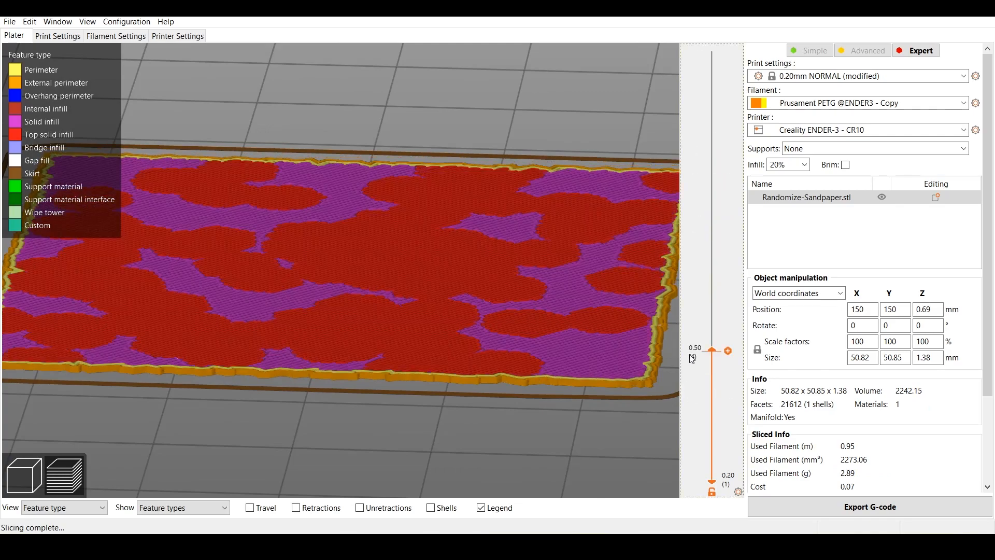
left_click_drag(695, 190, 698, 108)
scroll(541, 351, "down", 5)
scroll(541, 350, "down", 2)
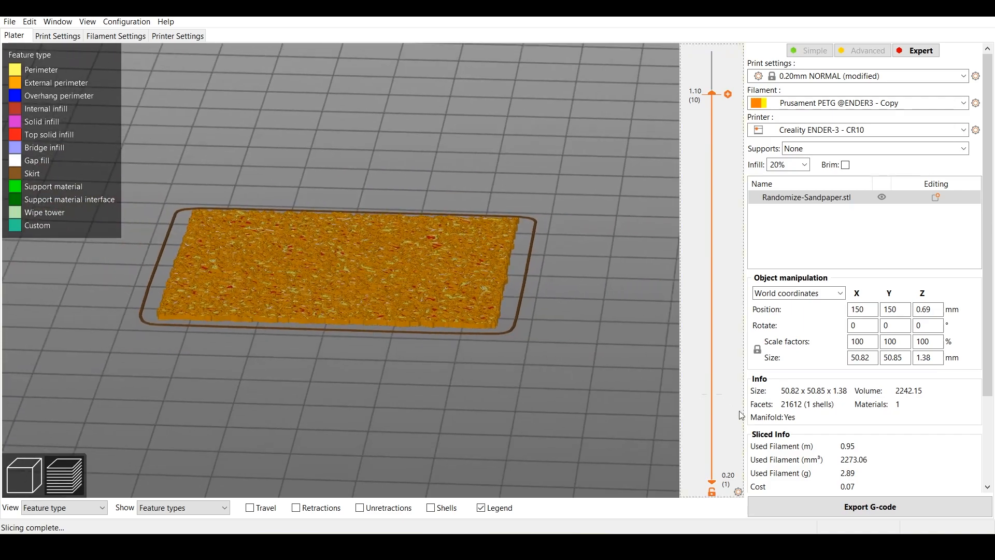
scroll(776, 418, "down", 3)
left_click_drag(499, 322, 468, 344)
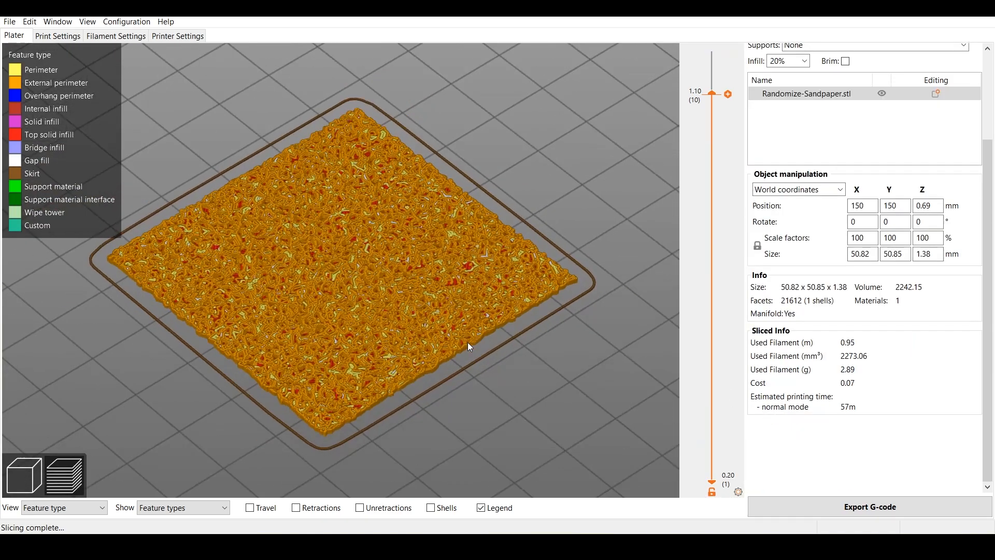